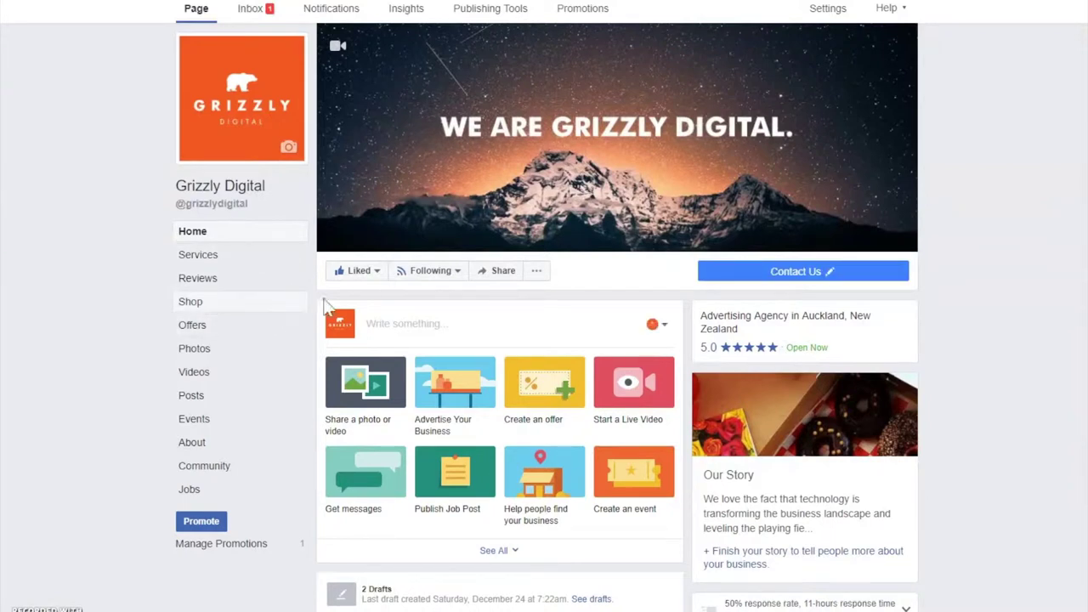
Open the Edit Button dialog for the Page's Contact Us call-to-action button
{"action": "scroll", "coordinate": [328, 306], "scroll_direction": "down", "scroll_amount": 1}
{"action": "scroll", "coordinate": [824, 236], "scroll_direction": "up", "scroll_amount": 1}
{"action": "mouse_move", "coordinate": [842, 284]}
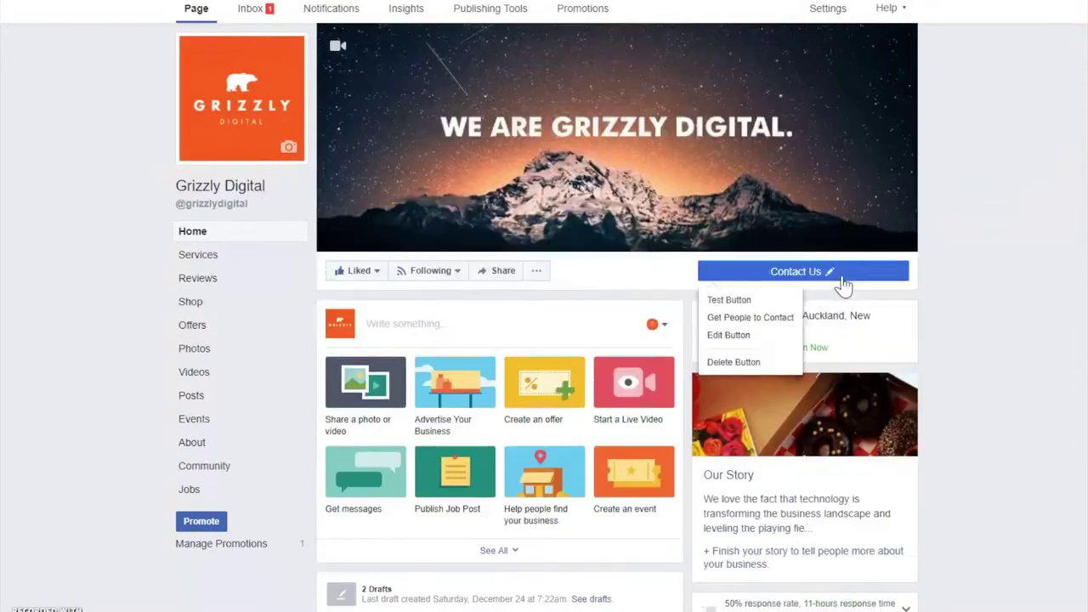
{"action": "left_click", "coordinate": [751, 335]}
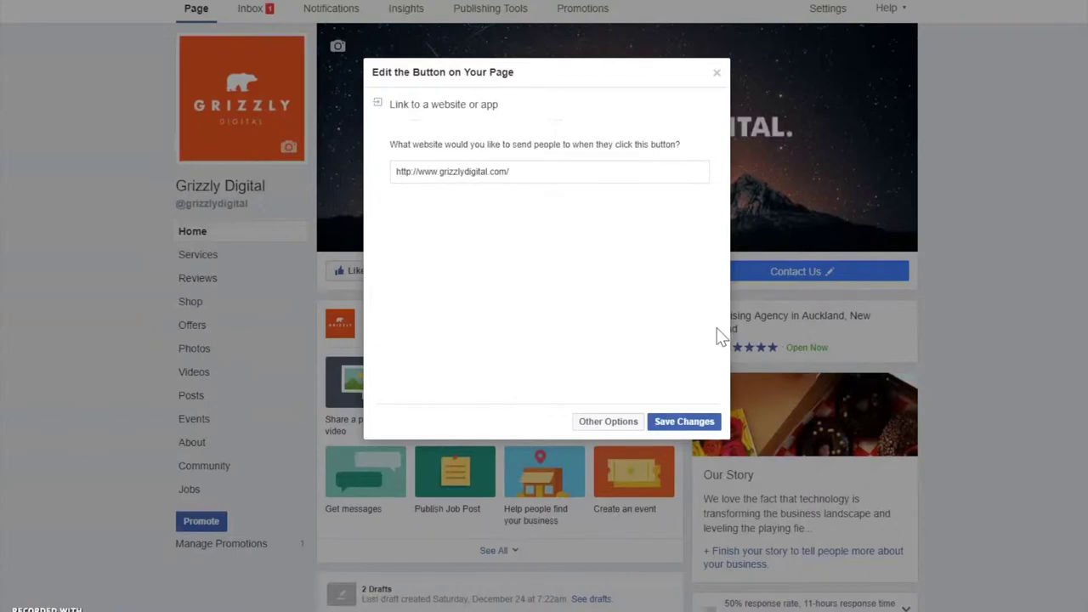
Browse the other button types: Order Food, Book Services, Get in Touch, Learn More, Purchase or Donation, Download App
{"action": "left_click", "coordinate": [629, 425]}
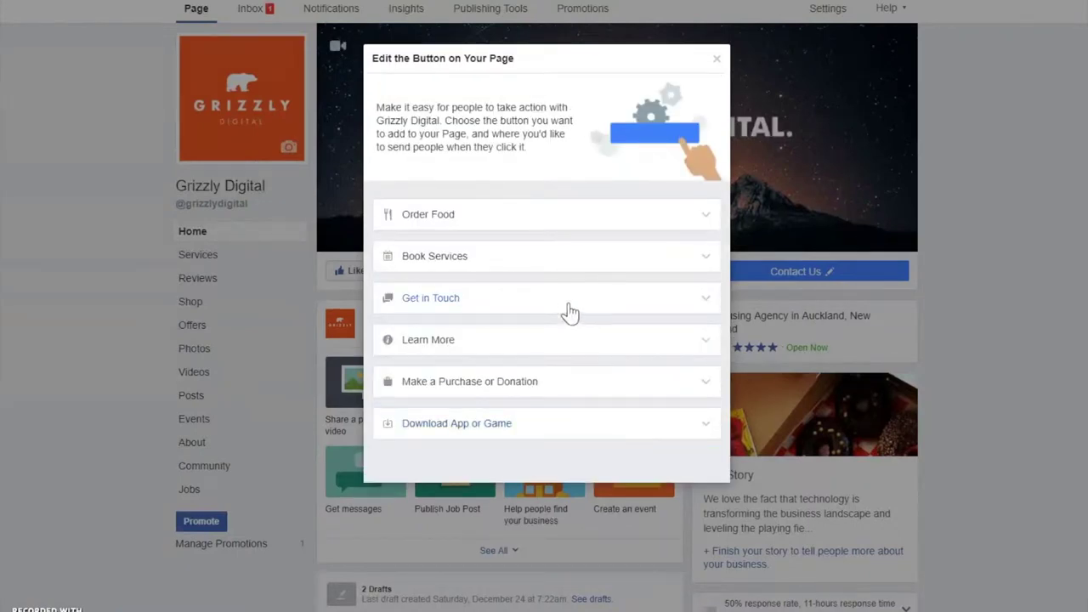
{"action": "left_click", "coordinate": [696, 224]}
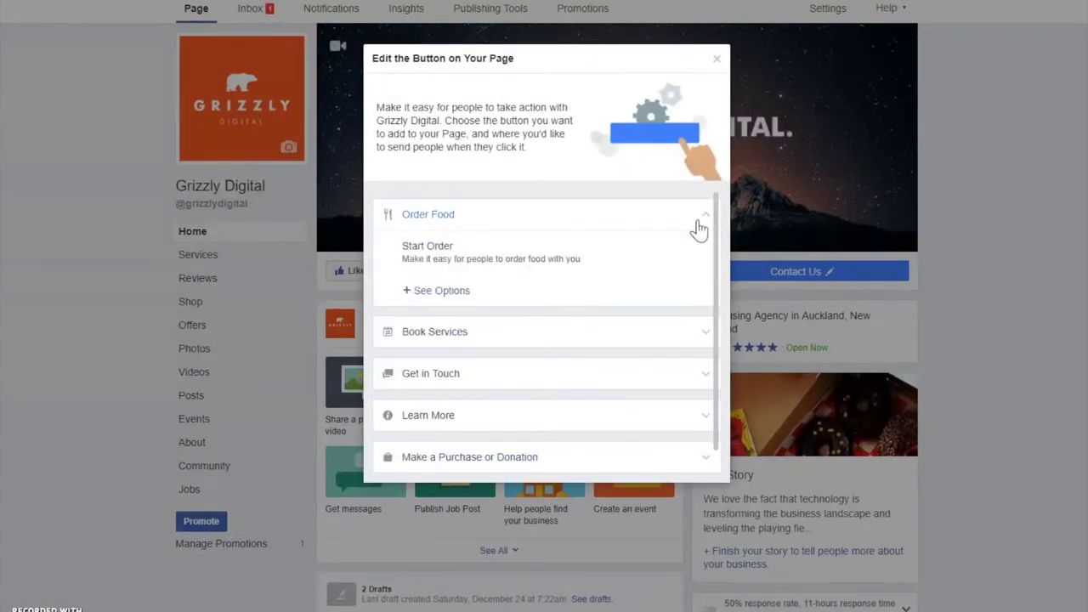
{"action": "left_click", "coordinate": [696, 335]}
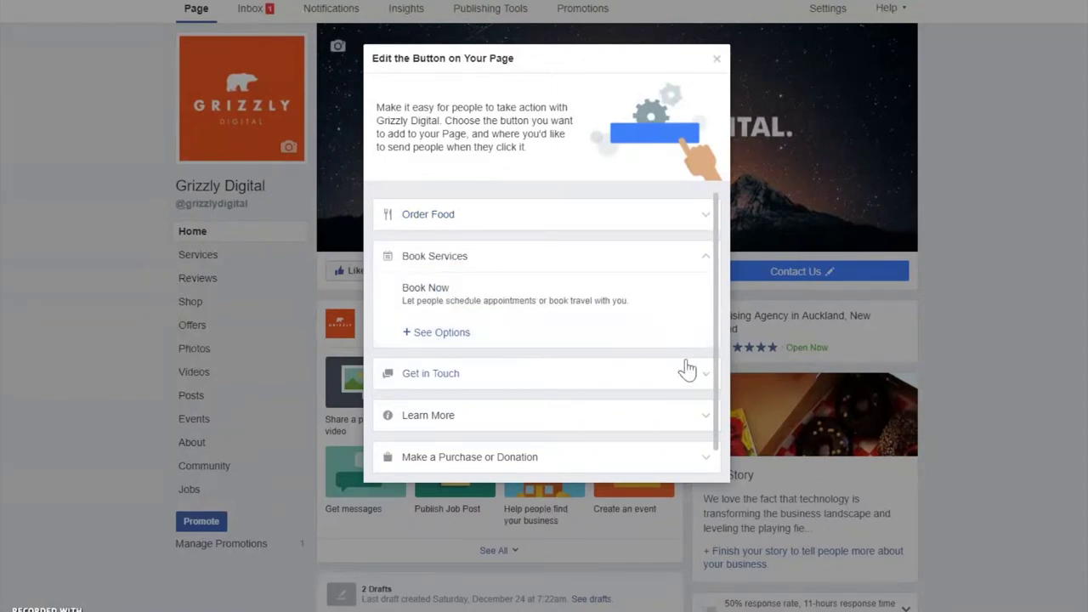
{"action": "left_click", "coordinate": [697, 379]}
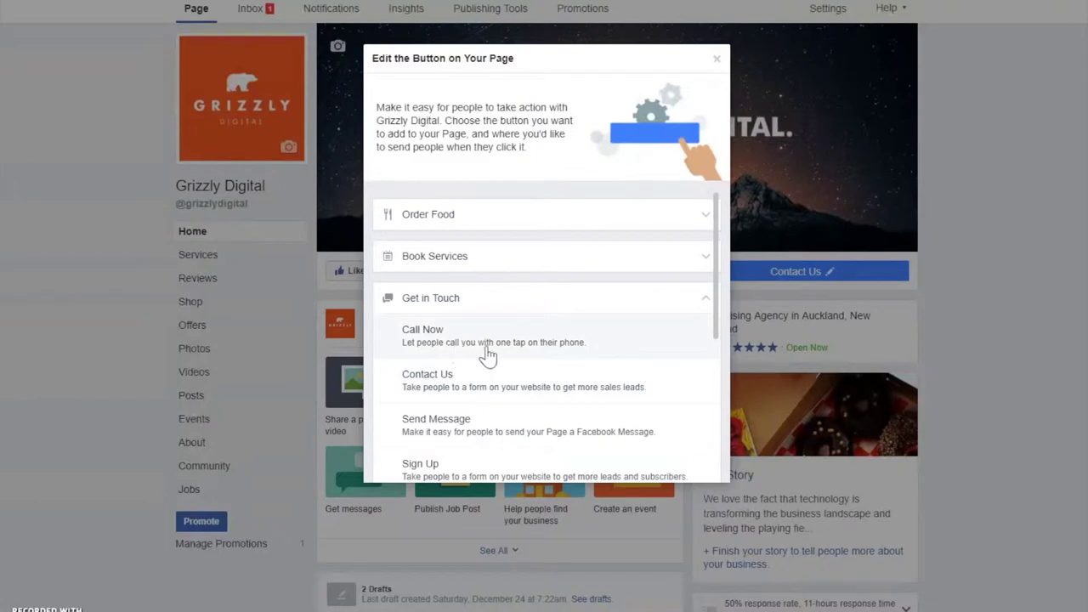
{"action": "left_click_drag", "start_coordinate": [715, 268], "coordinate": [712, 359]}
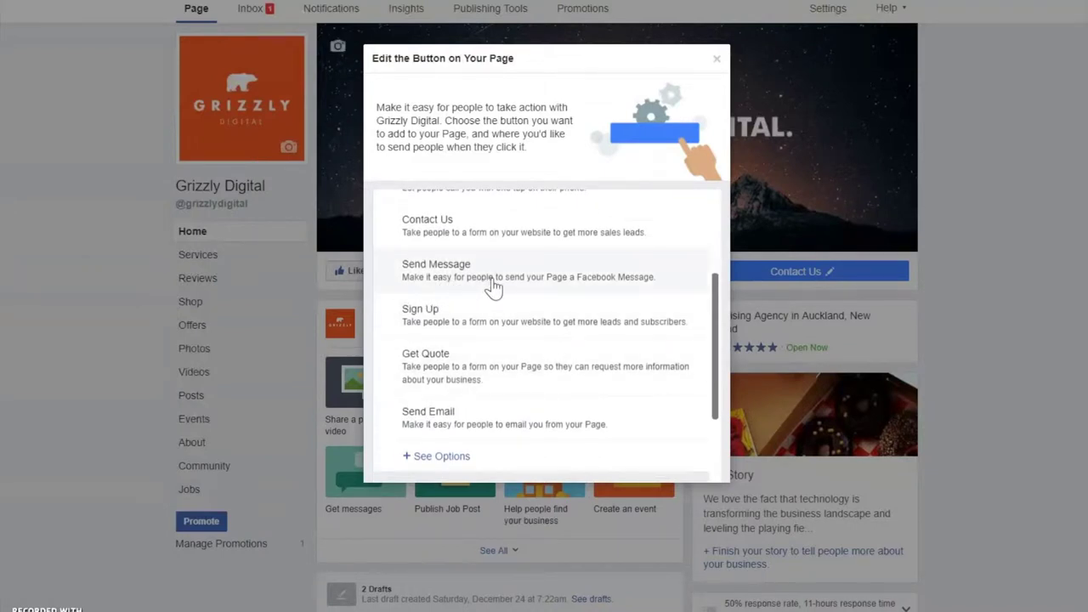
{"action": "left_click_drag", "start_coordinate": [713, 328], "coordinate": [717, 396]}
{"action": "left_click", "coordinate": [527, 393]}
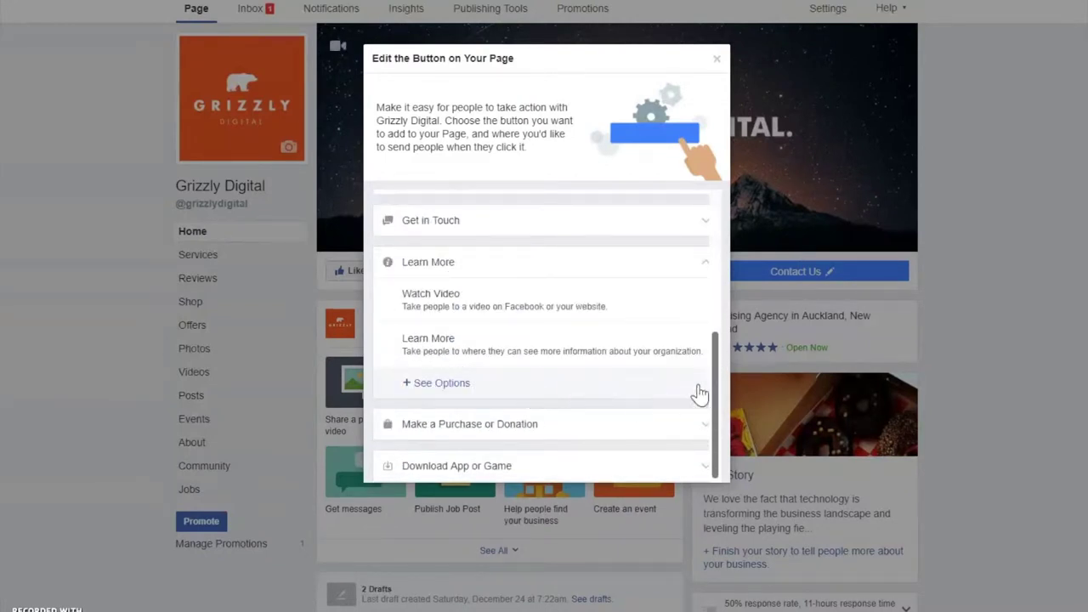
{"action": "left_click", "coordinate": [664, 432]}
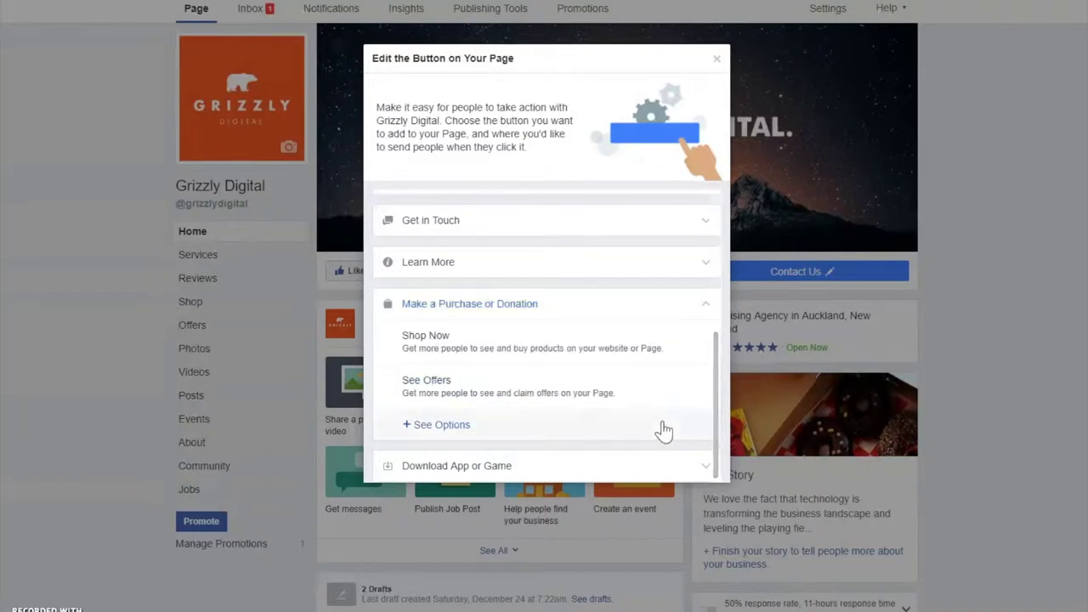
{"action": "left_click", "coordinate": [516, 466]}
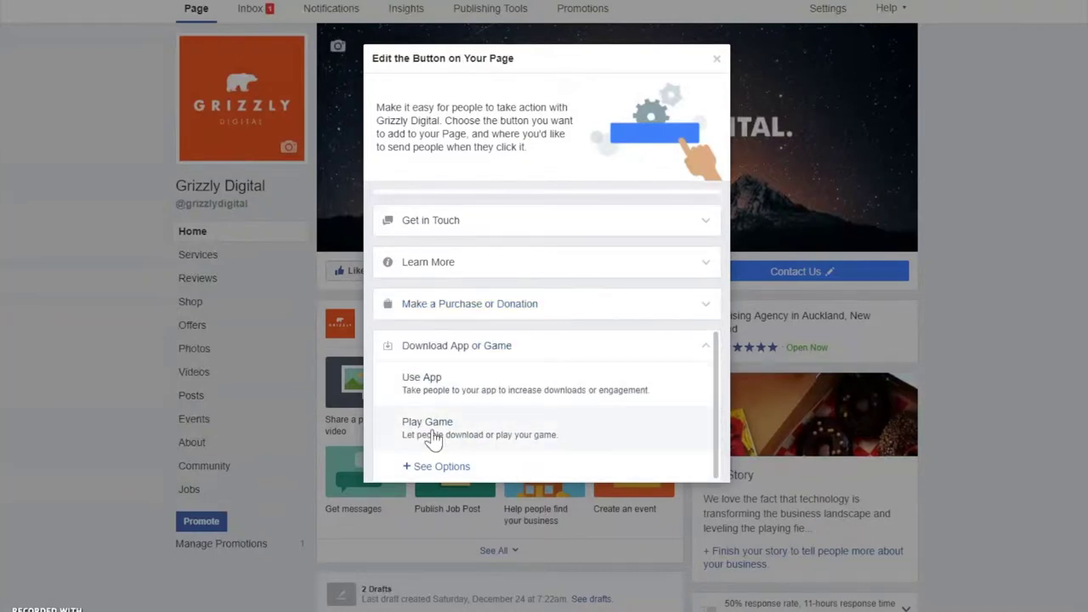
Pick Send Message under Get in Touch as the button's action
{"action": "scroll", "coordinate": [469, 396], "scroll_direction": "up", "scroll_amount": 2}
{"action": "left_click", "coordinate": [473, 300]}
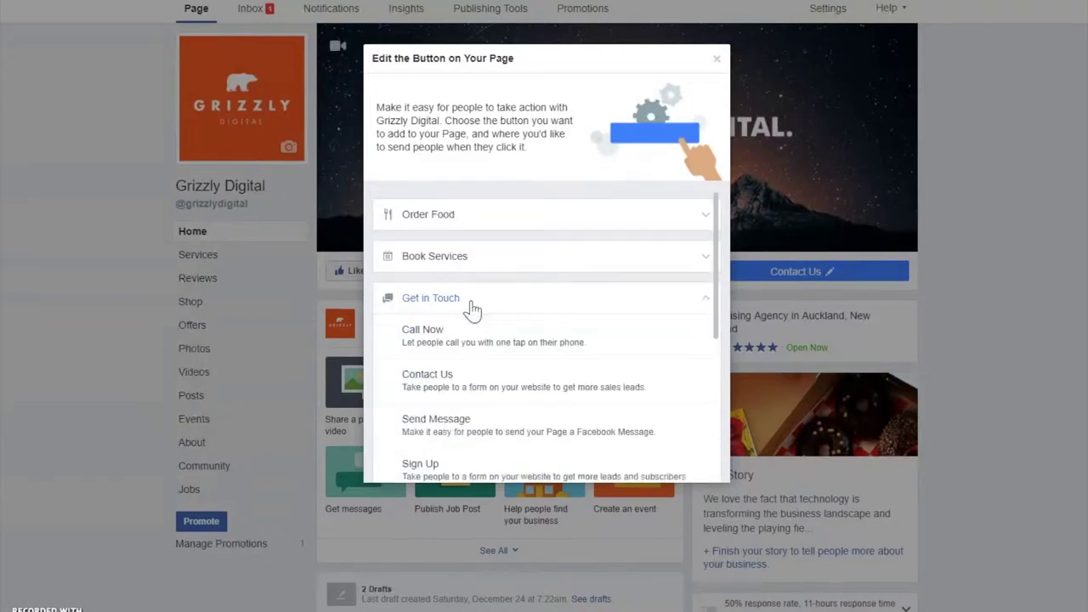
{"action": "scroll", "coordinate": [474, 331], "scroll_direction": "down", "scroll_amount": 1}
{"action": "left_click", "coordinate": [478, 367]}
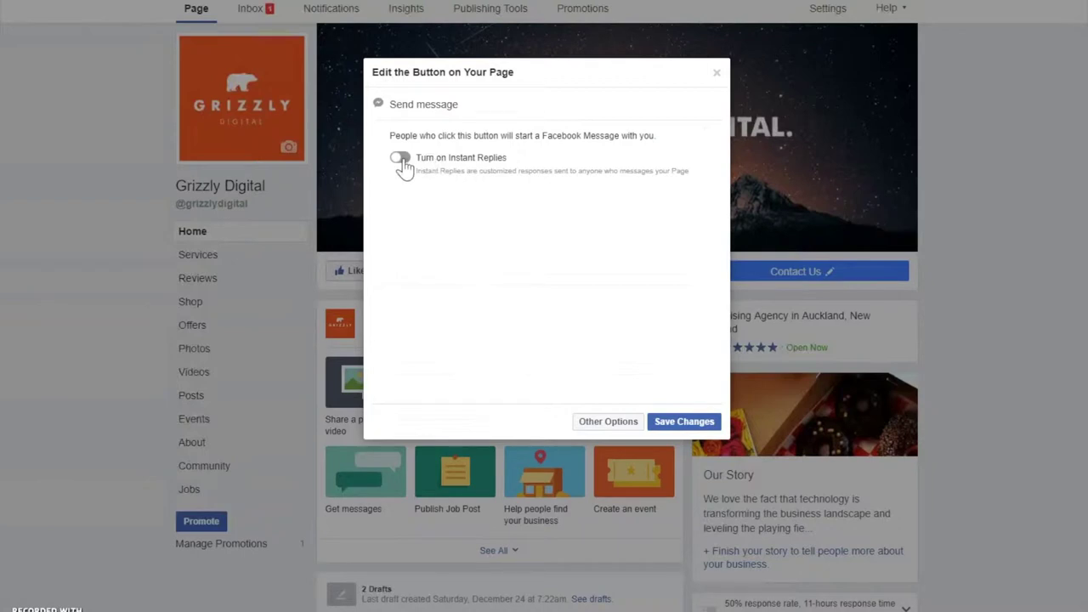
Save the Send Message button and check its dropdown options
{"action": "left_click", "coordinate": [673, 425]}
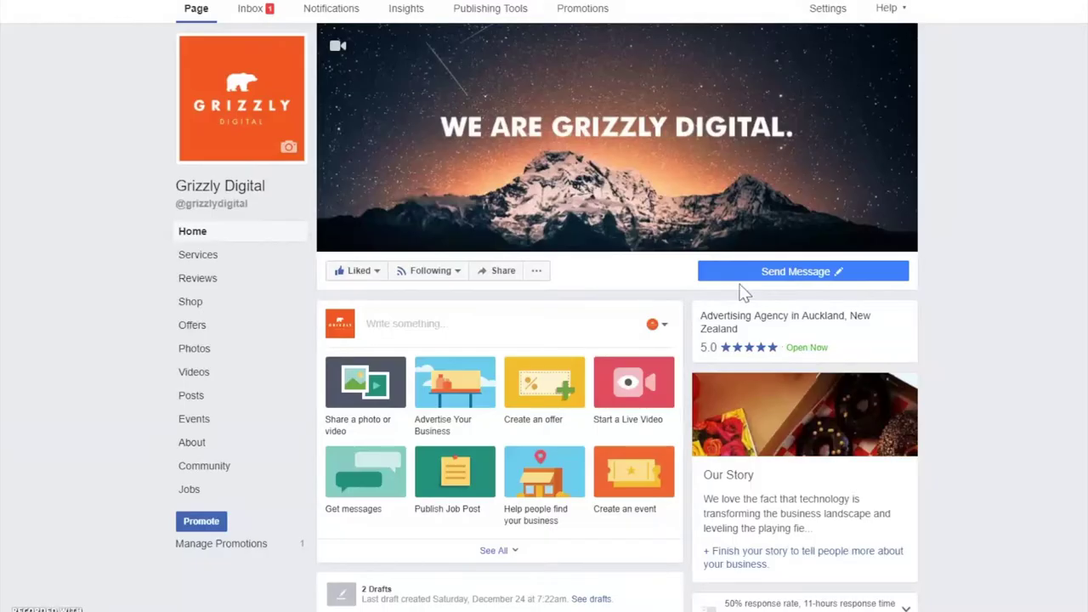
{"action": "left_click", "coordinate": [752, 274]}
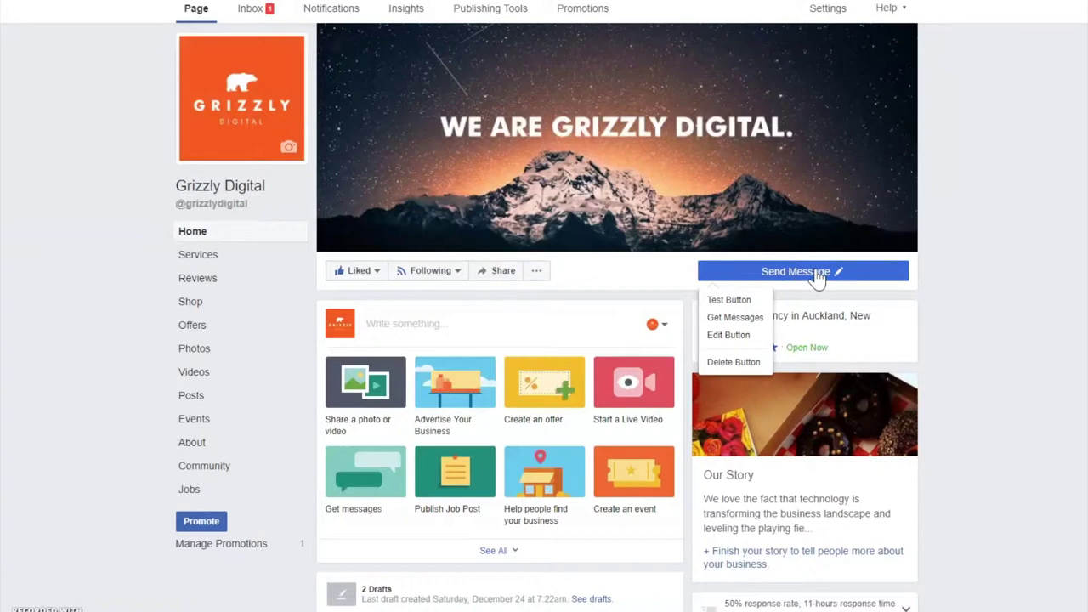
{"action": "left_click", "coordinate": [765, 272]}
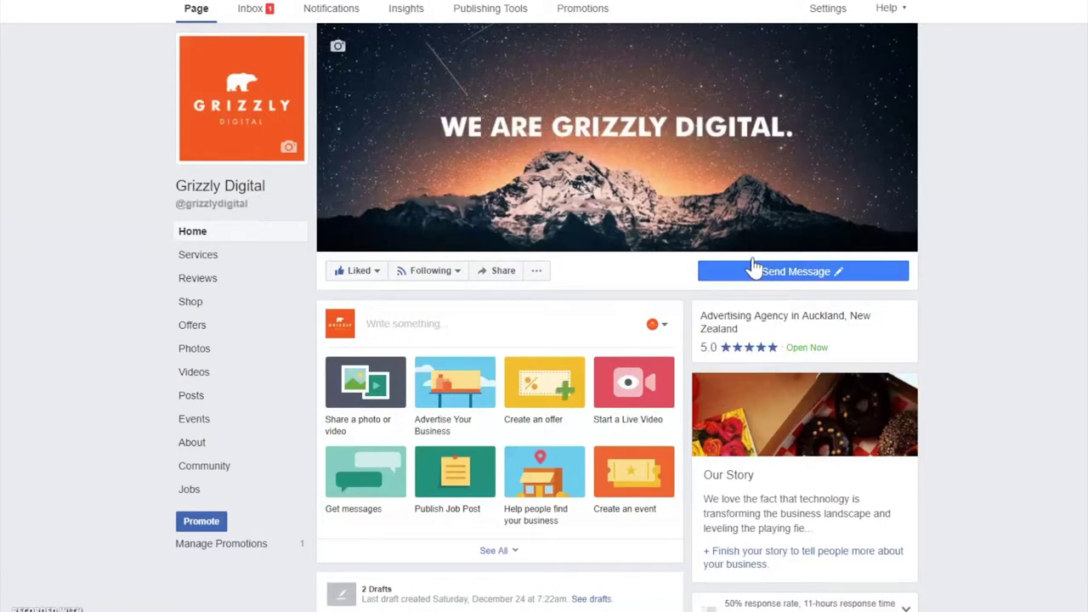
In Messaging settings, switch Return-key sending, visitor prompts and Instant Replies to Yes
{"action": "left_click", "coordinate": [825, 12]}
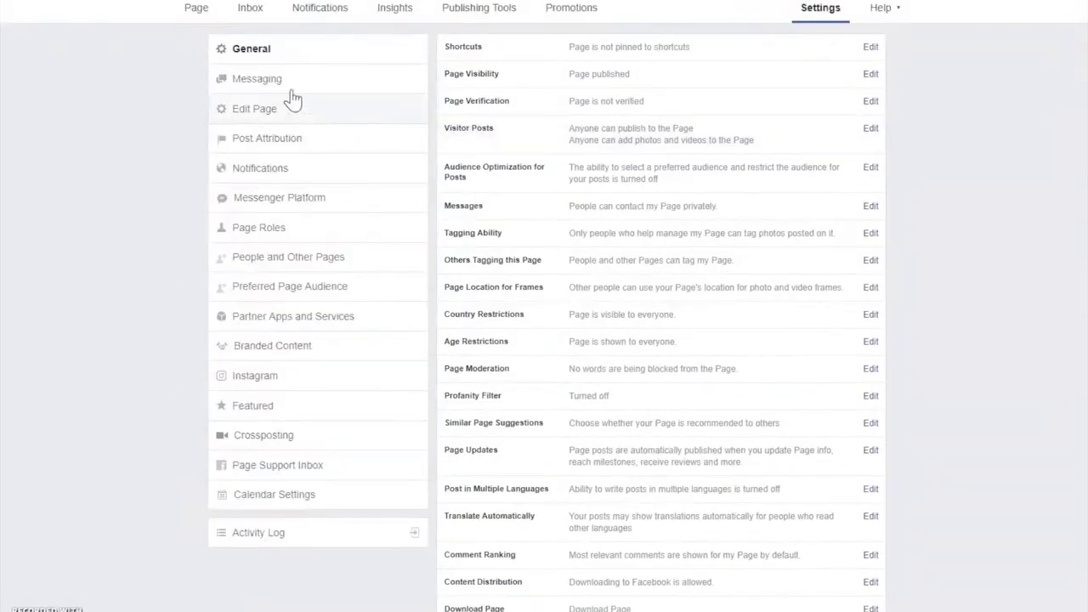
{"action": "left_click", "coordinate": [255, 83]}
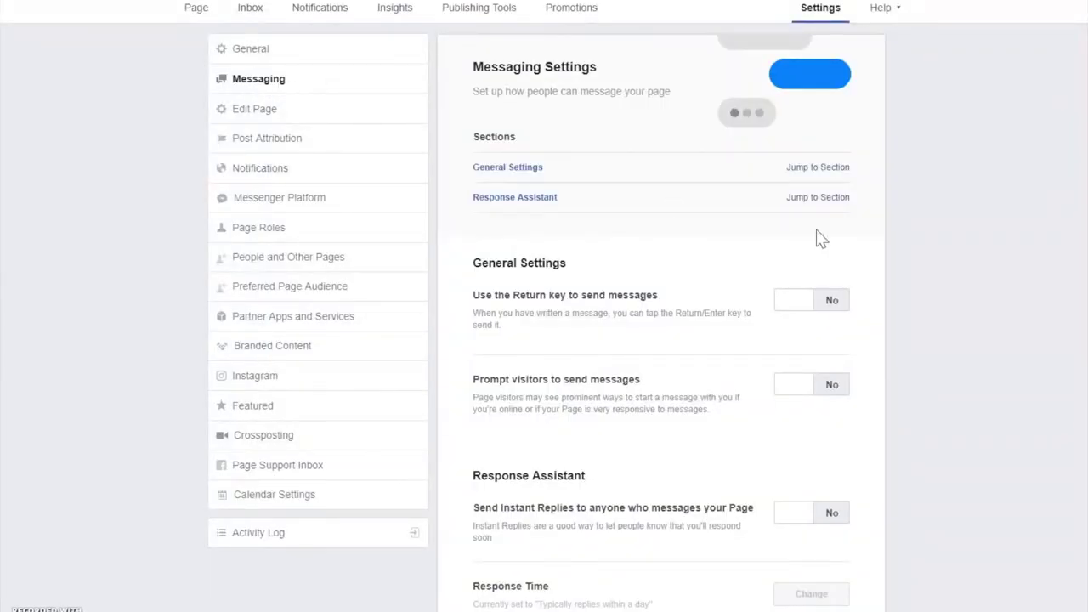
{"action": "scroll", "coordinate": [736, 231], "scroll_direction": "down", "scroll_amount": 1}
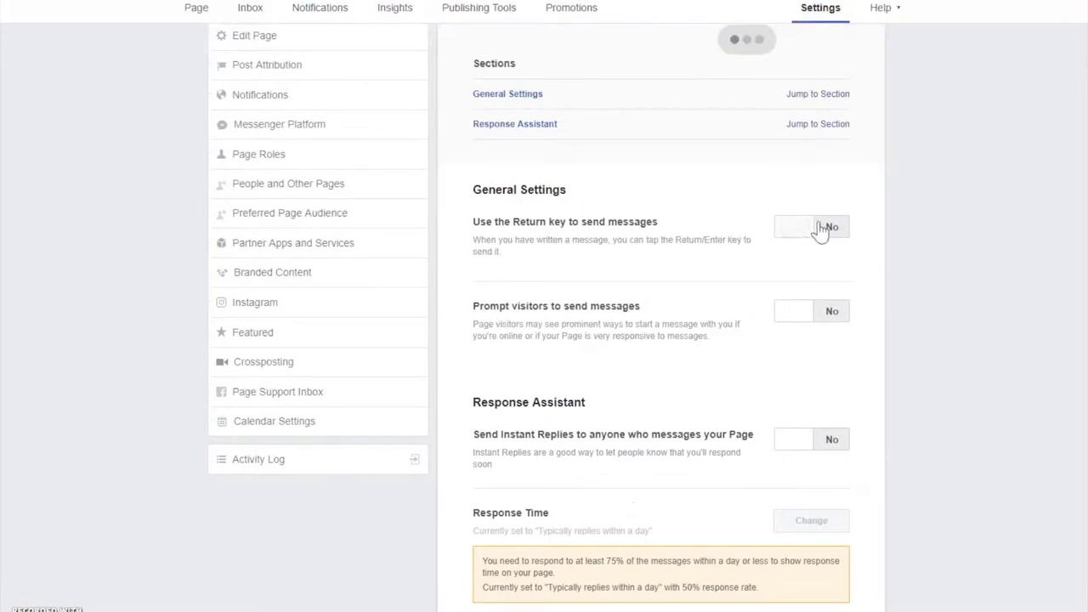
{"action": "left_click", "coordinate": [826, 226]}
{"action": "scroll", "coordinate": [651, 263], "scroll_direction": "down", "scroll_amount": 2}
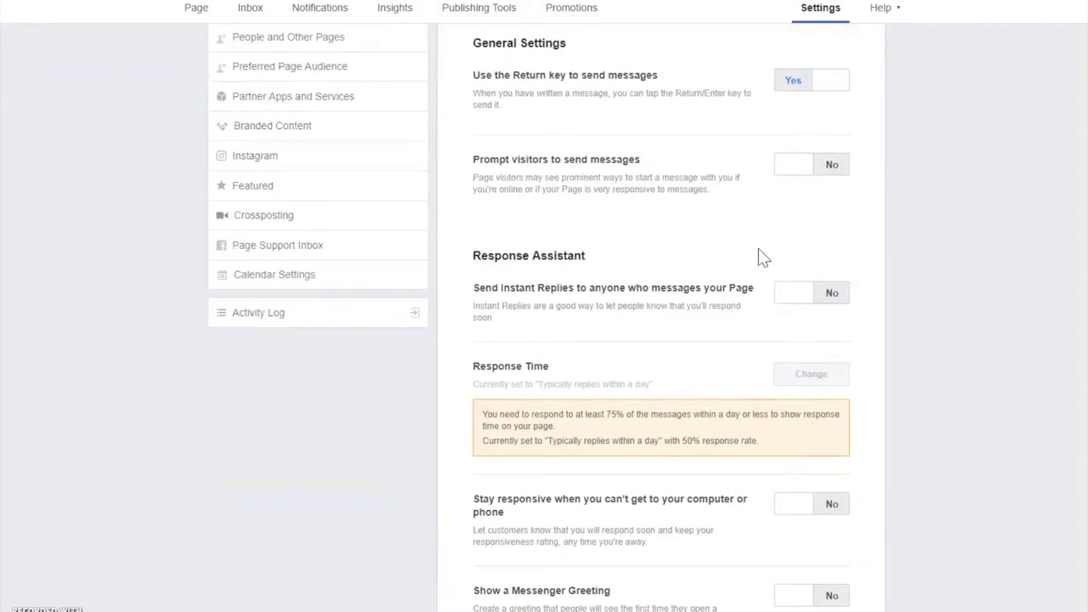
{"action": "left_click", "coordinate": [814, 176]}
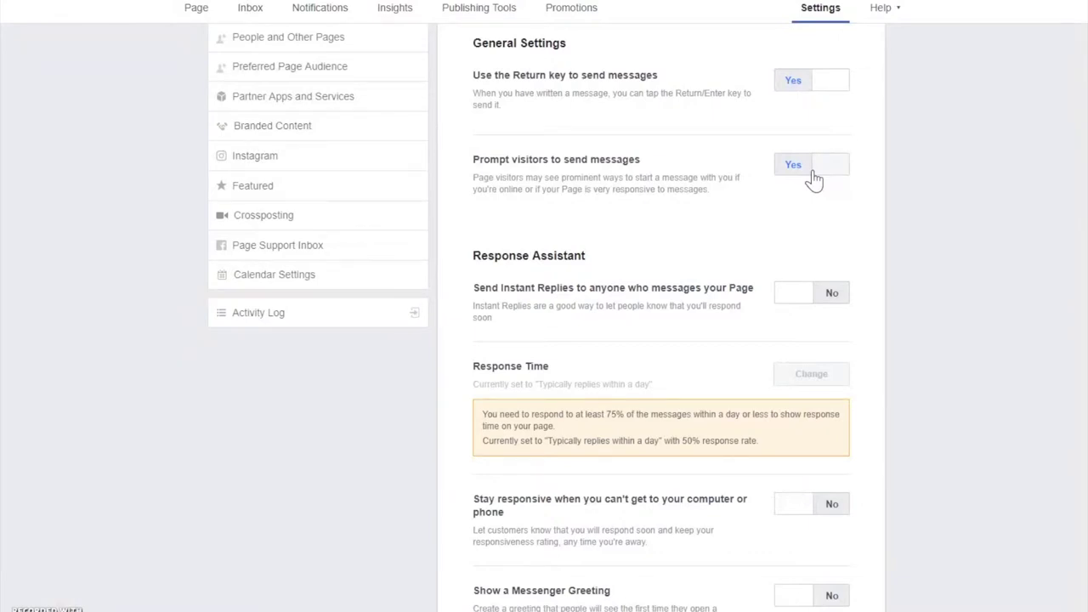
{"action": "scroll", "coordinate": [814, 176], "scroll_direction": "down", "scroll_amount": 2}
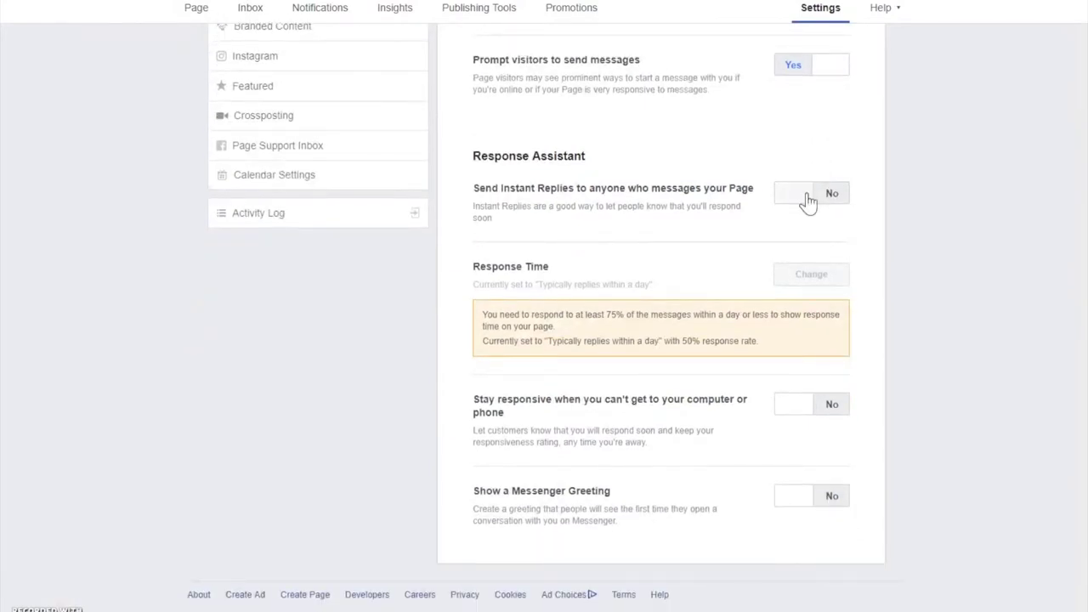
{"action": "left_click", "coordinate": [809, 201]}
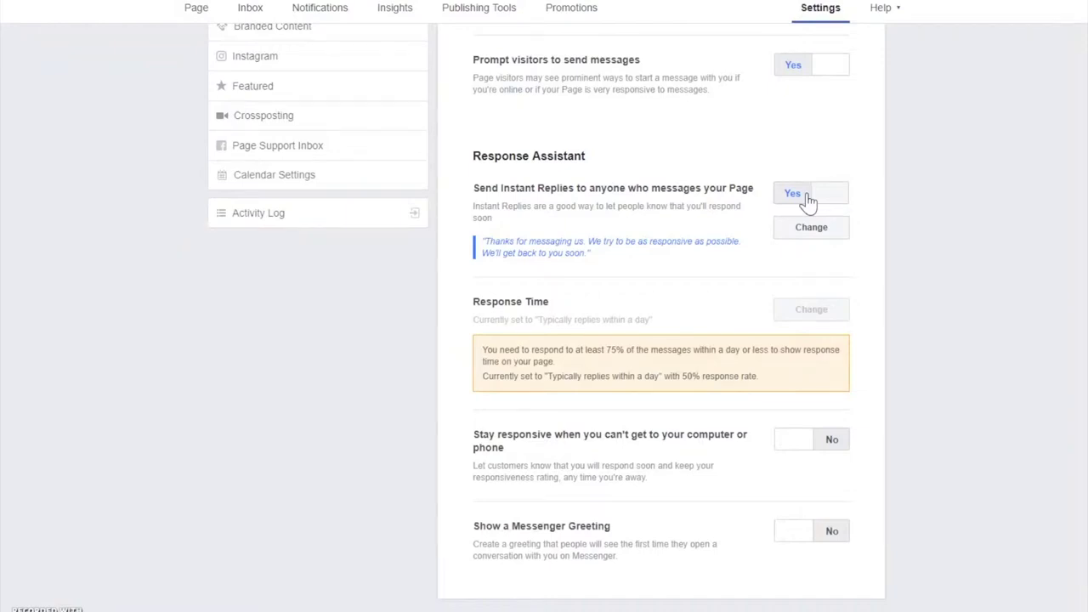
{"action": "scroll", "coordinate": [810, 202], "scroll_direction": "down", "scroll_amount": 1}
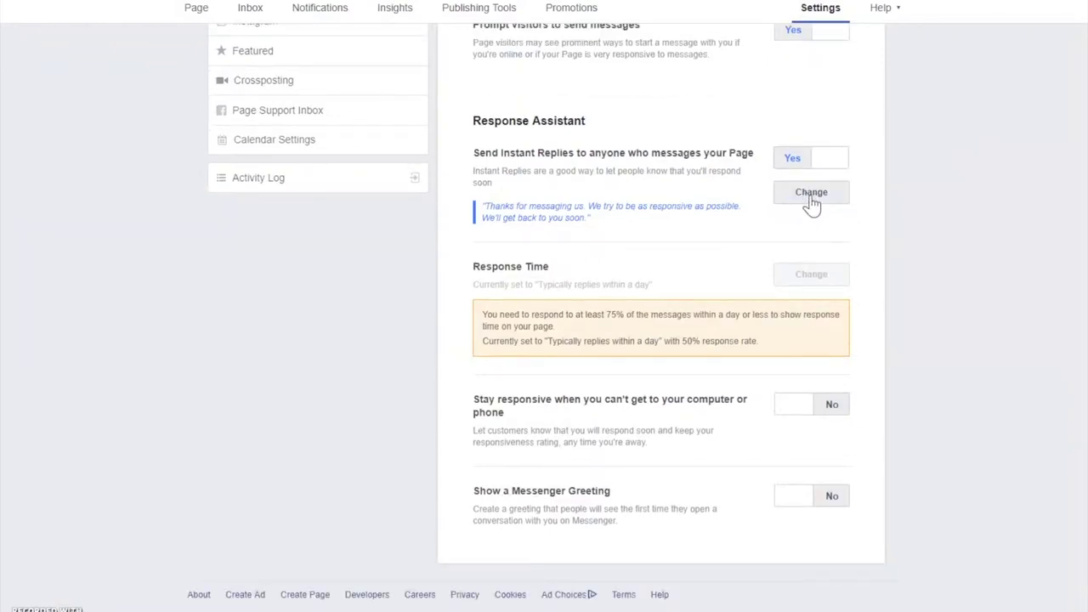
Rewrite the Instant Reply to promise a response within a couple of hours, add an urgent-contact phone number, and save
{"action": "left_click", "coordinate": [811, 195]}
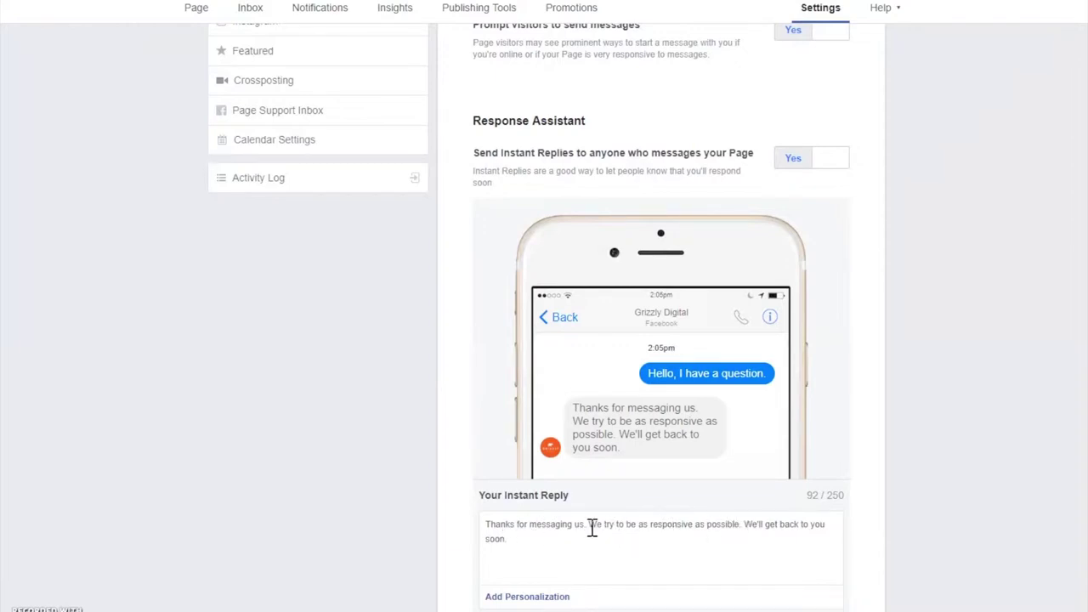
{"action": "left_click_drag", "start_coordinate": [590, 527], "coordinate": [662, 573]}
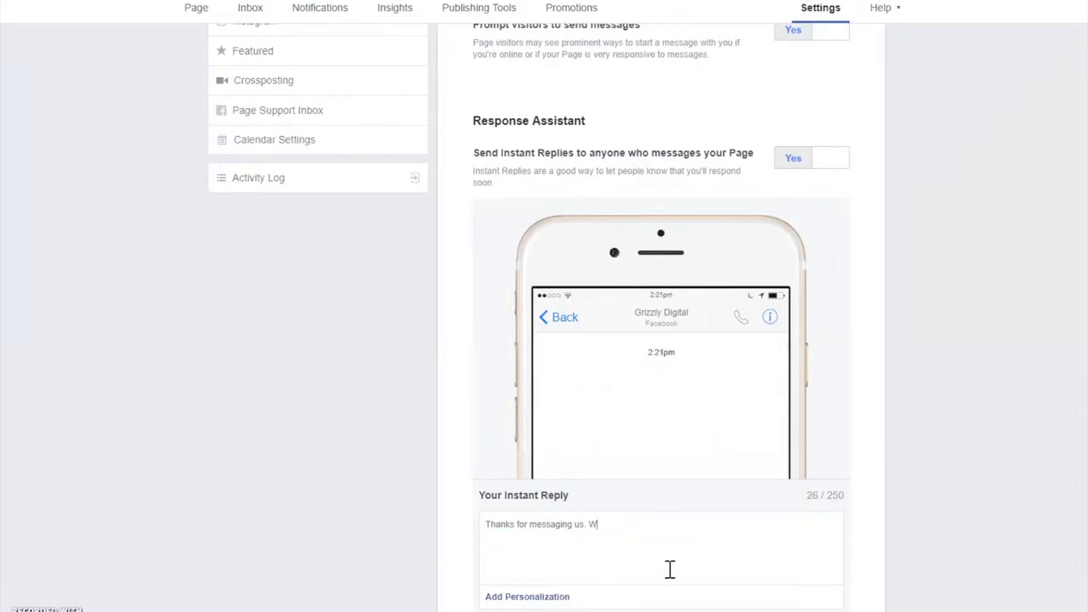
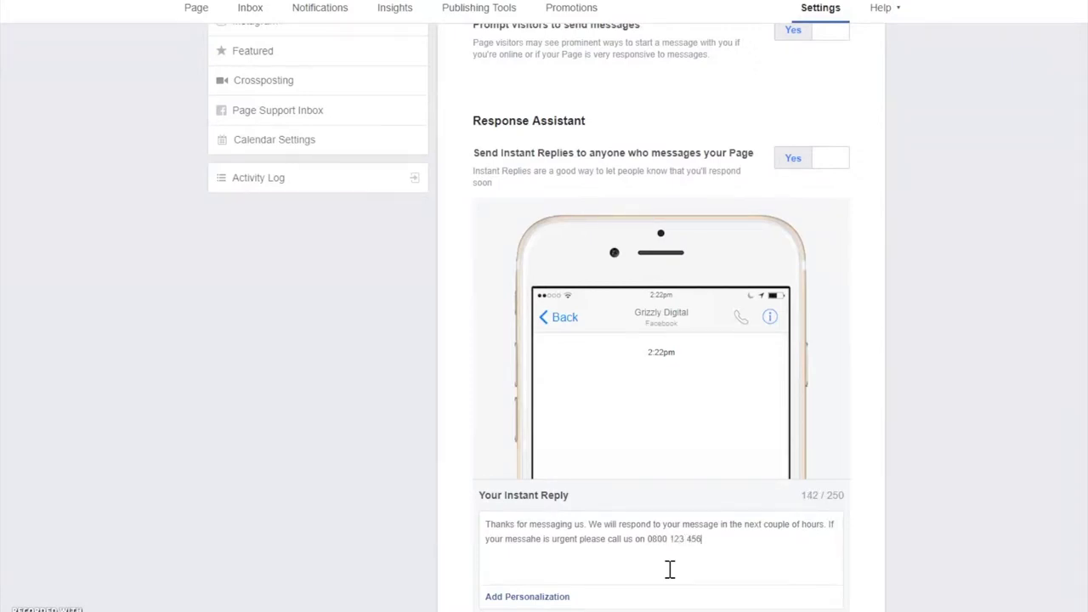
{"action": "scroll", "coordinate": [795, 574], "scroll_direction": "down", "scroll_amount": 1}
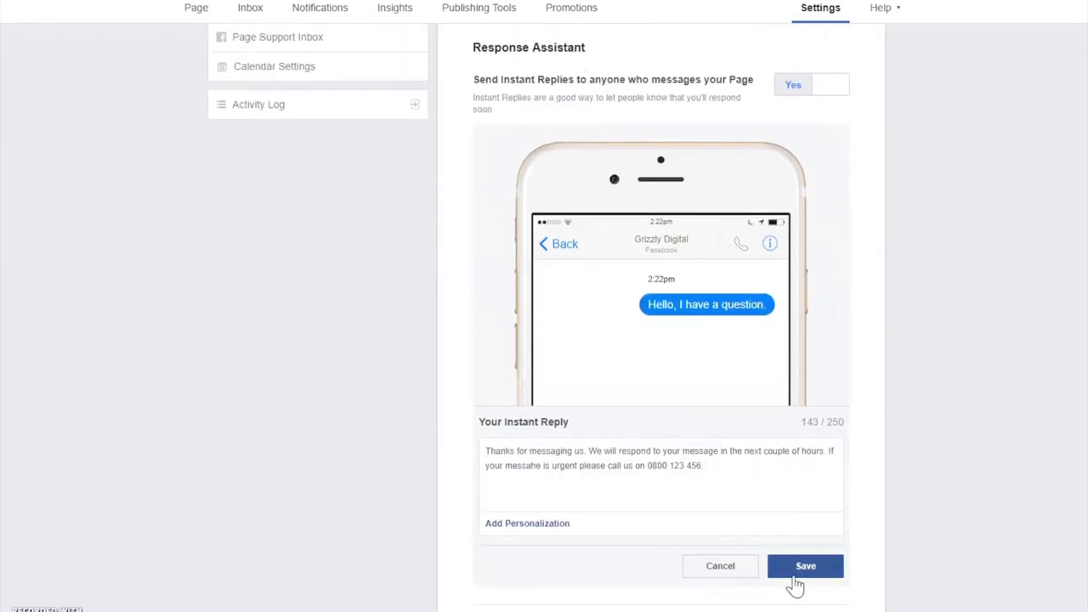
{"action": "left_click", "coordinate": [795, 583]}
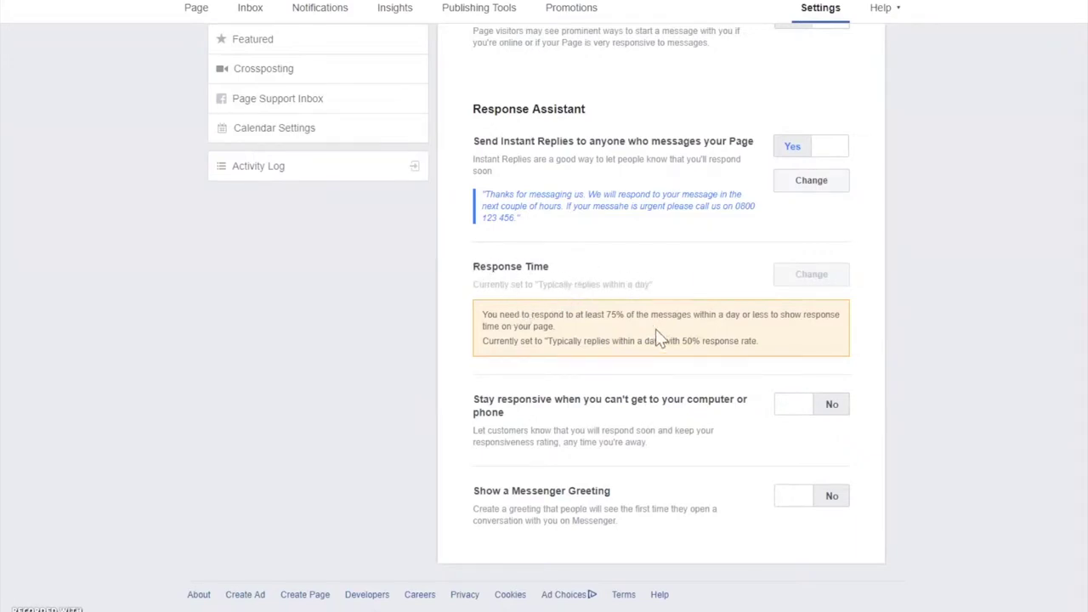
Turn on the away message and open its text for editing
{"action": "left_click", "coordinate": [798, 406]}
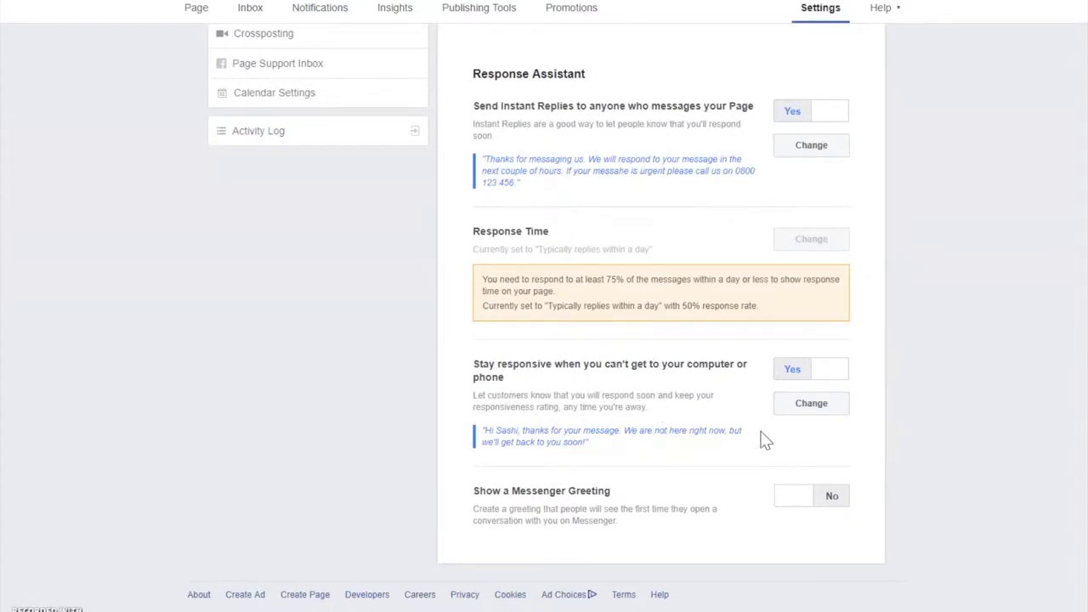
{"action": "double_click", "coordinate": [614, 365]}
{"action": "left_click", "coordinate": [812, 404]}
{"action": "scroll", "coordinate": [733, 382], "scroll_direction": "down", "scroll_amount": 1}
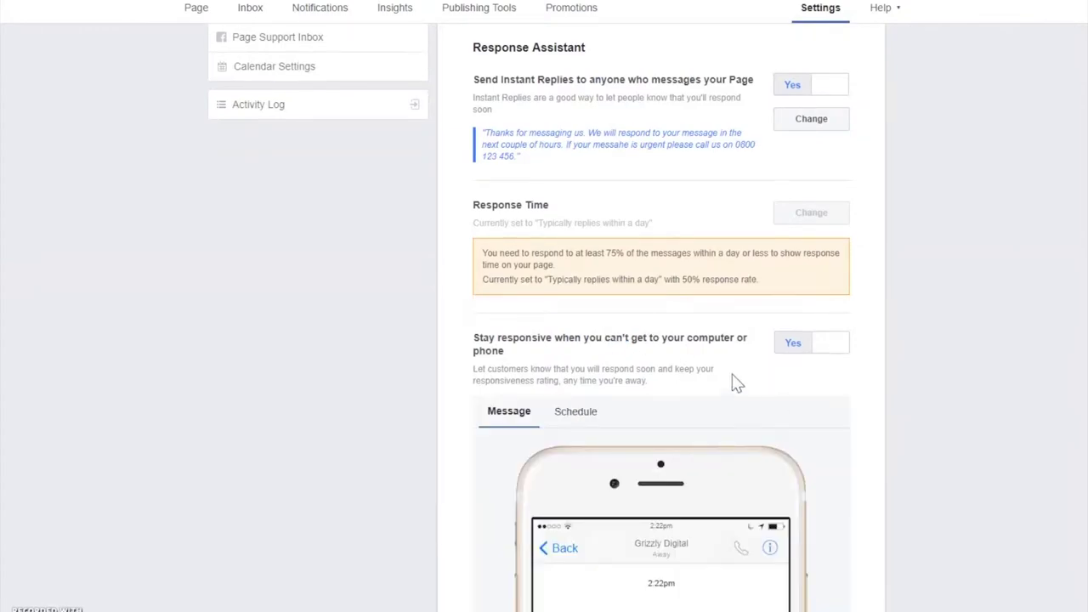
{"action": "scroll", "coordinate": [497, 405], "scroll_direction": "down", "scroll_amount": 3}
{"action": "scroll", "coordinate": [501, 405], "scroll_direction": "down", "scroll_amount": 1}
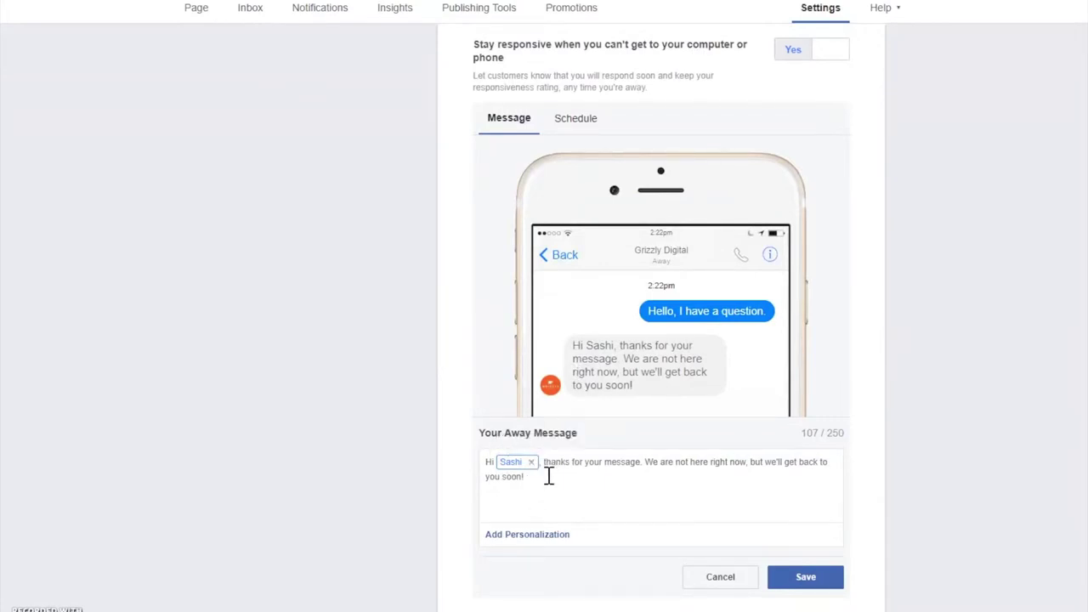
Insert the Person's last name after the first name and add 'If your message is urgent please email me'
{"action": "left_click", "coordinate": [524, 474]}
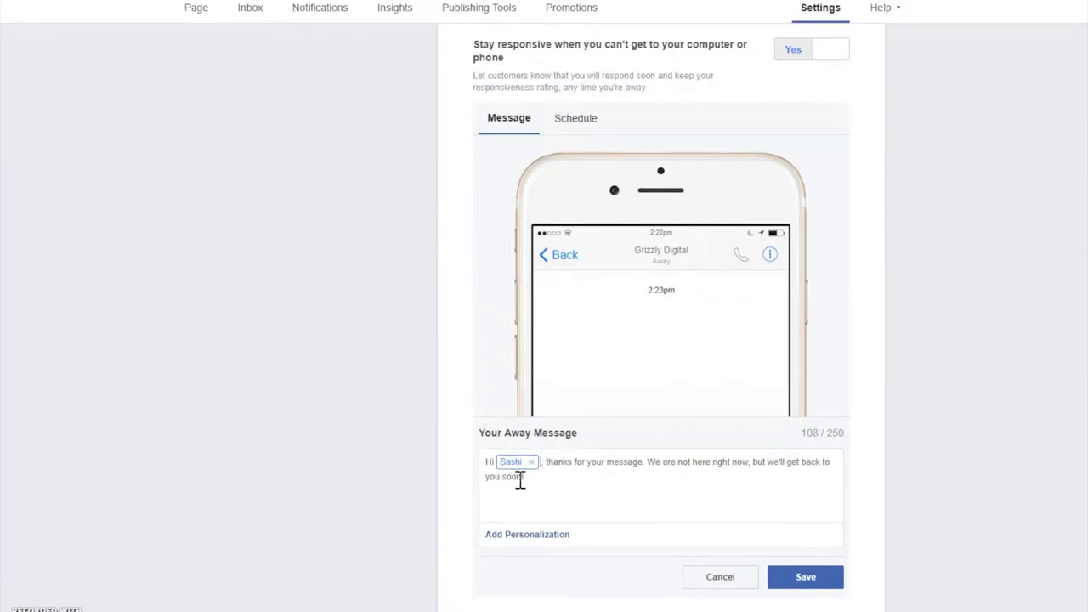
{"action": "left_click", "coordinate": [529, 536]}
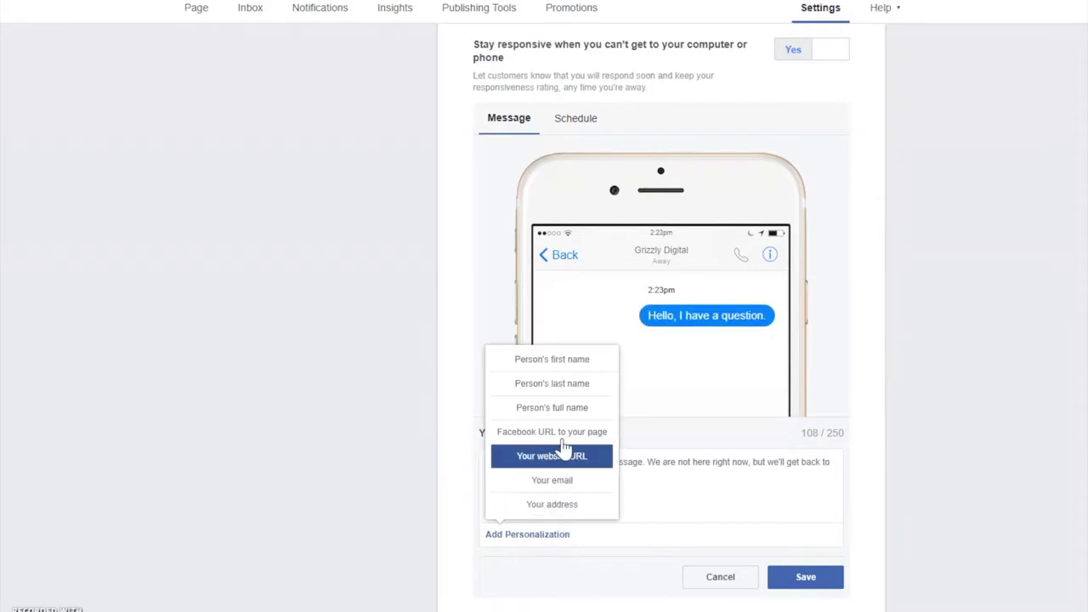
{"action": "left_click", "coordinate": [557, 383]}
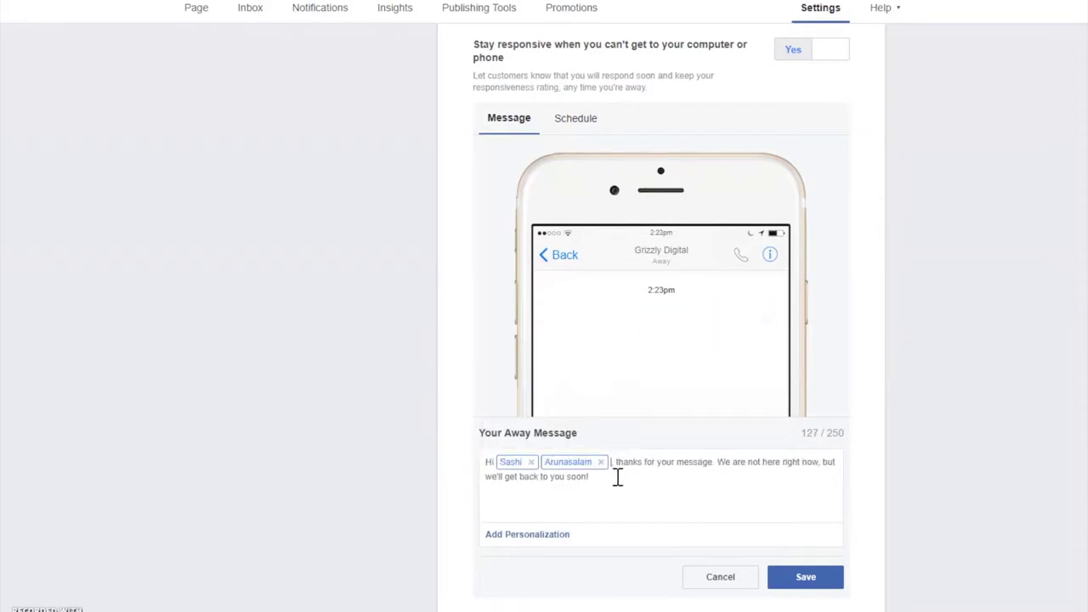
{"action": "left_click", "coordinate": [549, 538]}
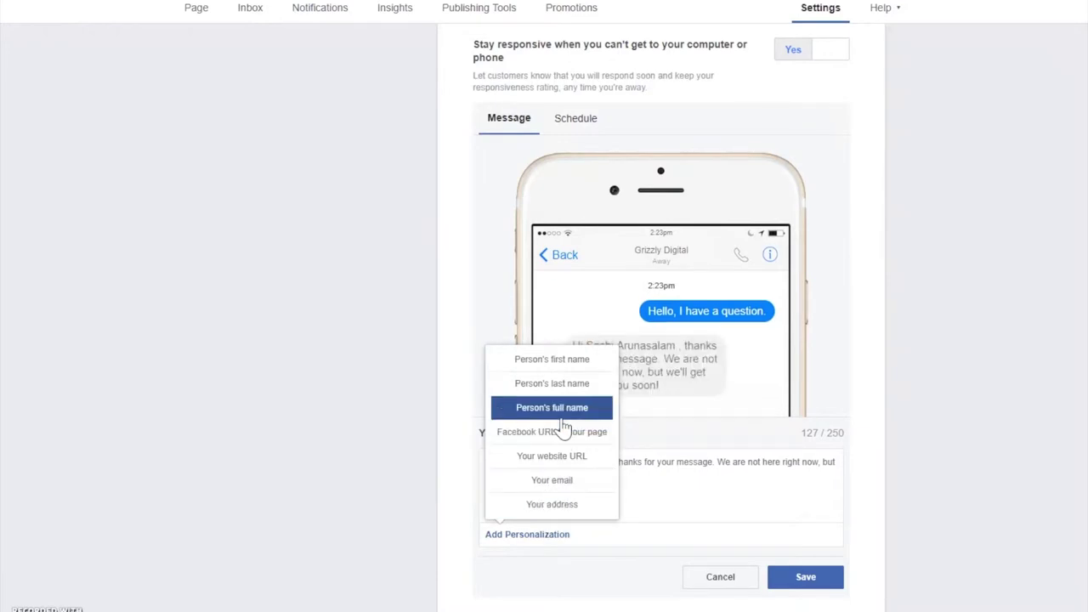
{"action": "left_click", "coordinate": [654, 485]}
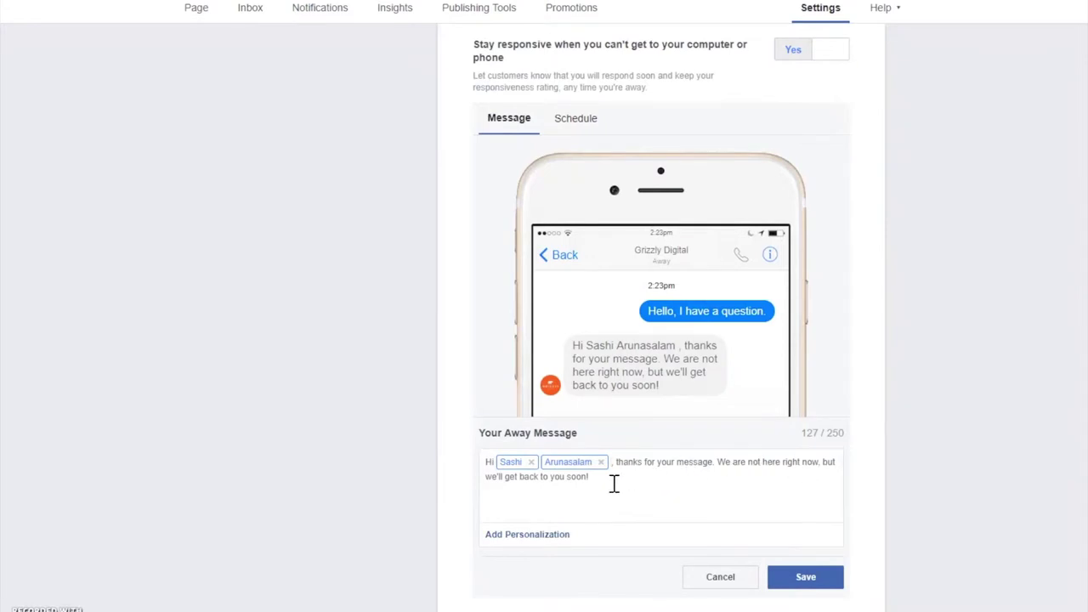
{"action": "left_click", "coordinate": [623, 488]}
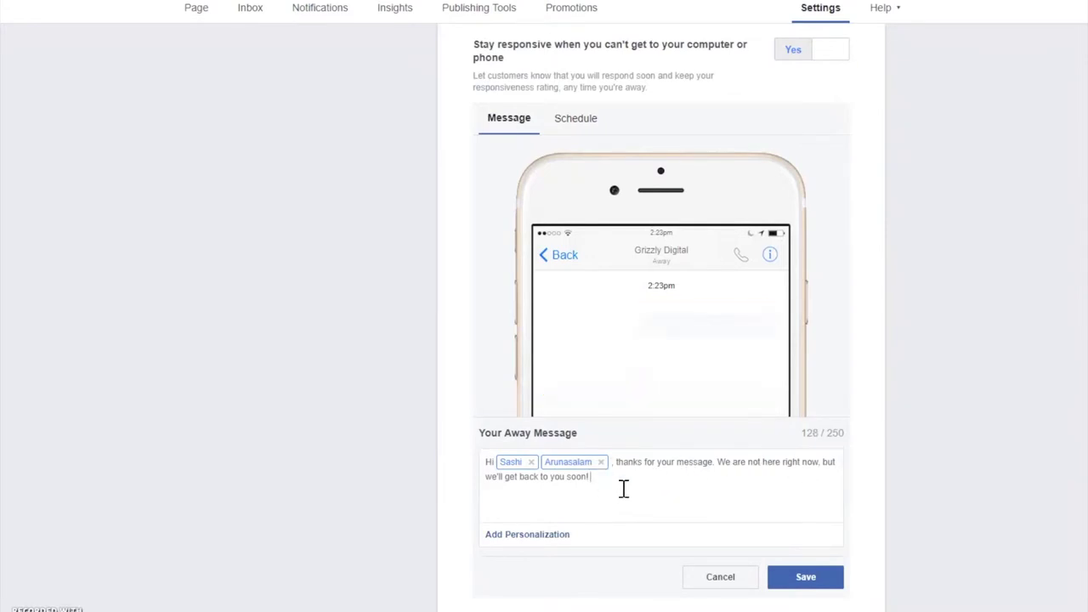
{"action": "type", "text": "If your message is urg"}
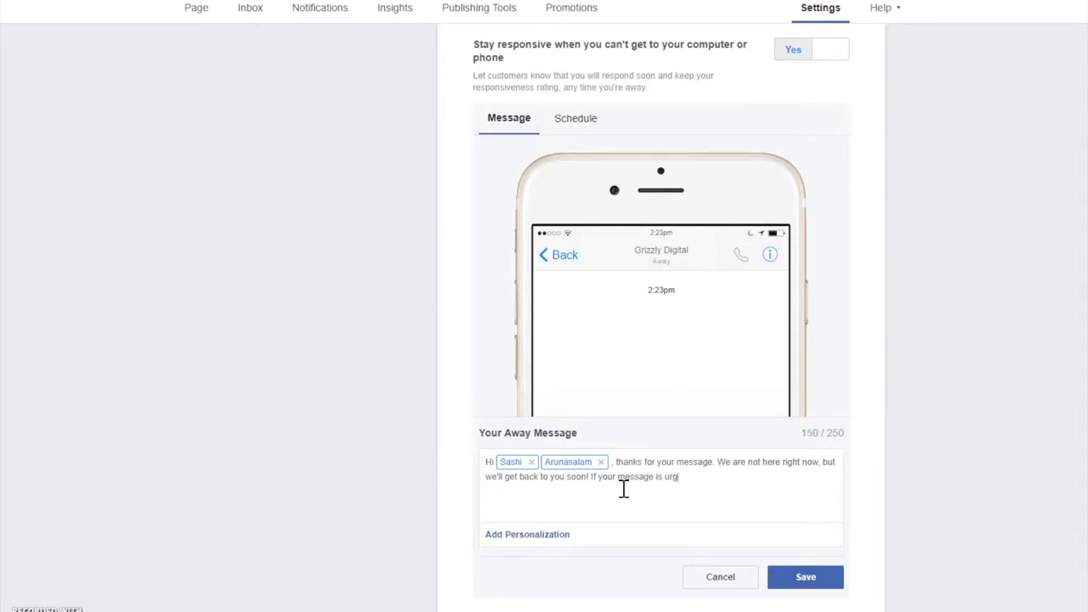
{"action": "type", "text": "ent please email me"}
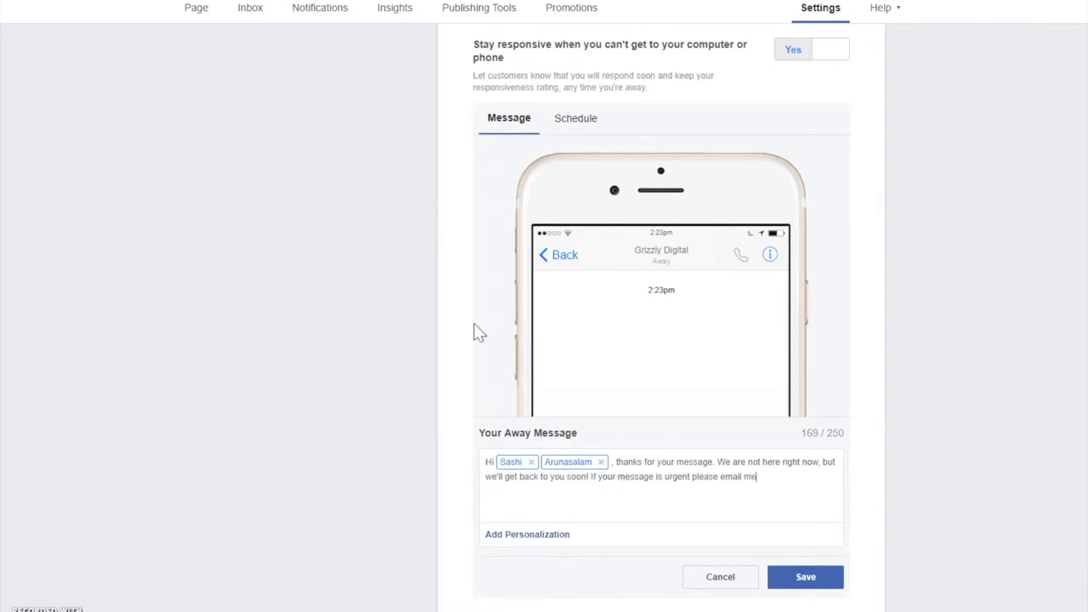
{"action": "left_click", "coordinate": [547, 534]}
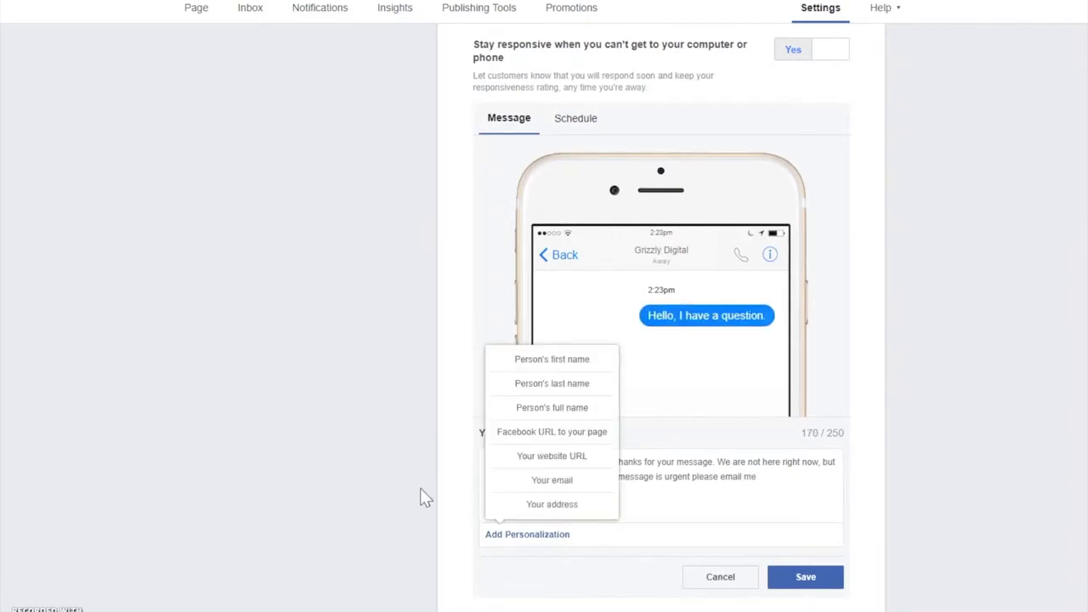
{"action": "left_click", "coordinate": [552, 484]}
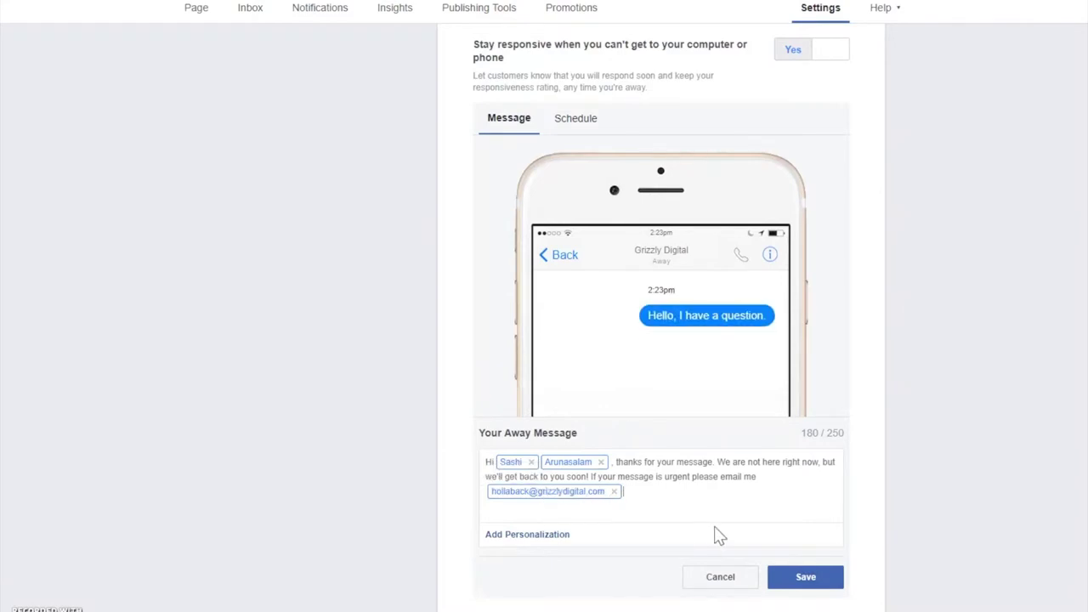
{"action": "left_click", "coordinate": [774, 479]}
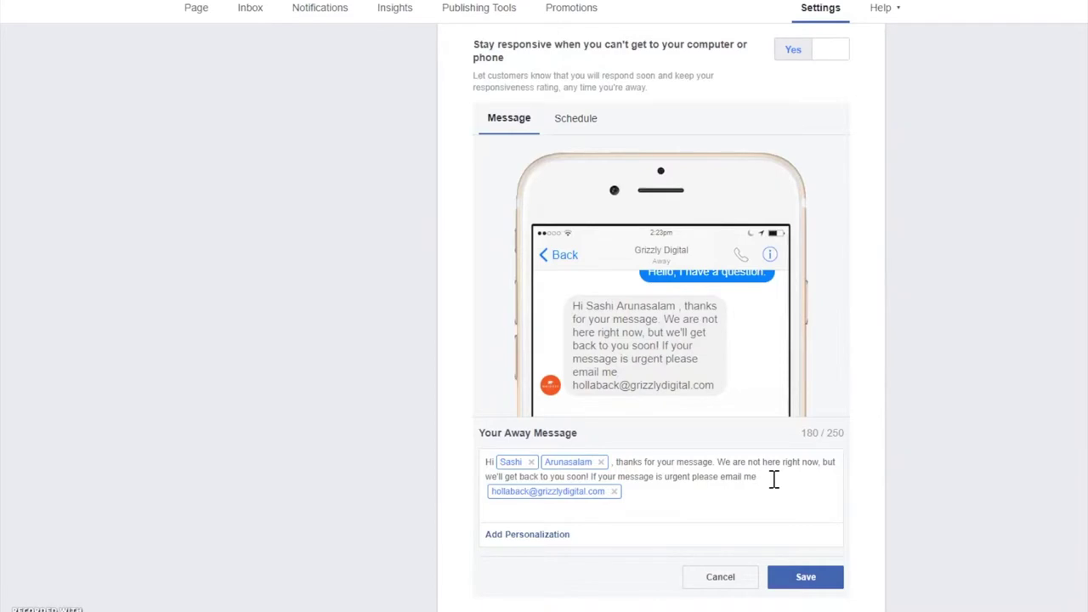
{"action": "type", "text": "at"}
{"action": "type", "text": " and I will re"}
{"action": "type", "text": "spons"}
{"action": "type", "text": " faster than"}
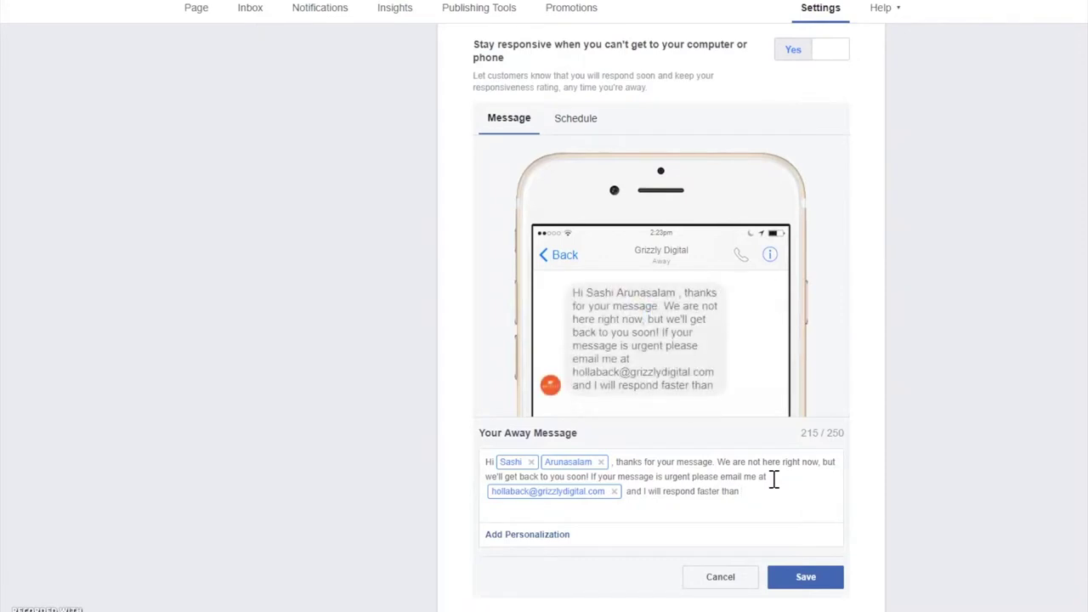
{"action": "type", "text": "through mess"}
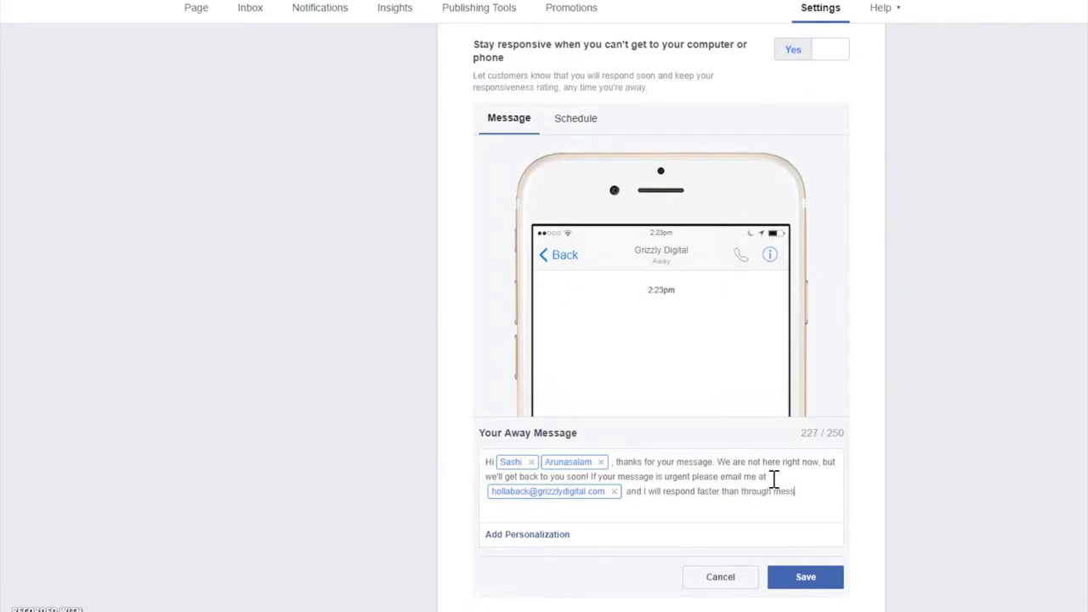
{"action": "type", "text": "enger"}
{"action": "scroll", "coordinate": [780, 476], "scroll_direction": "down", "scroll_amount": 1}
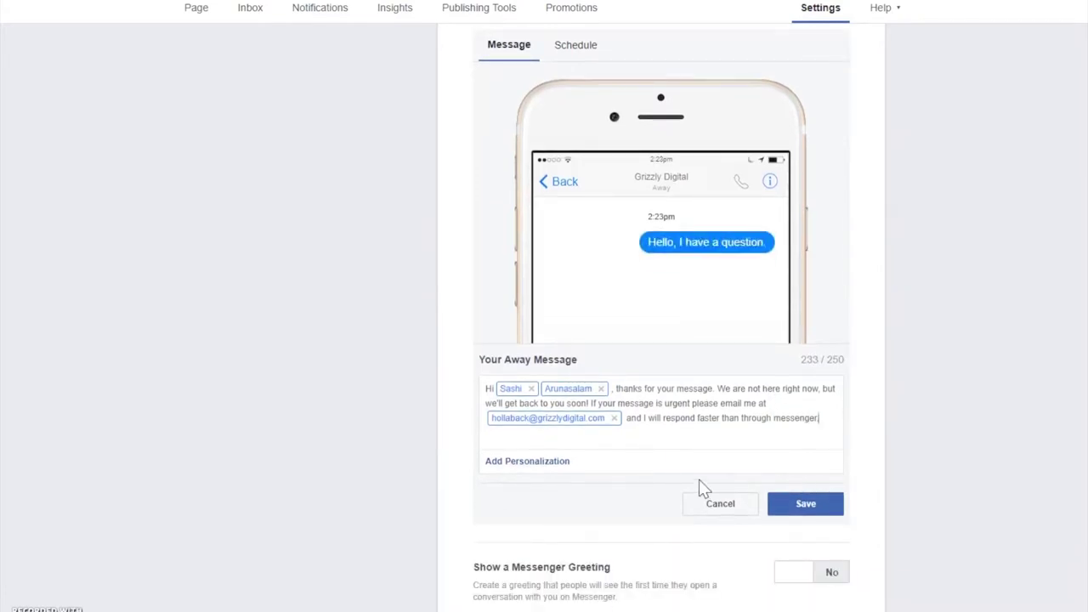
{"action": "left_click", "coordinate": [545, 463]}
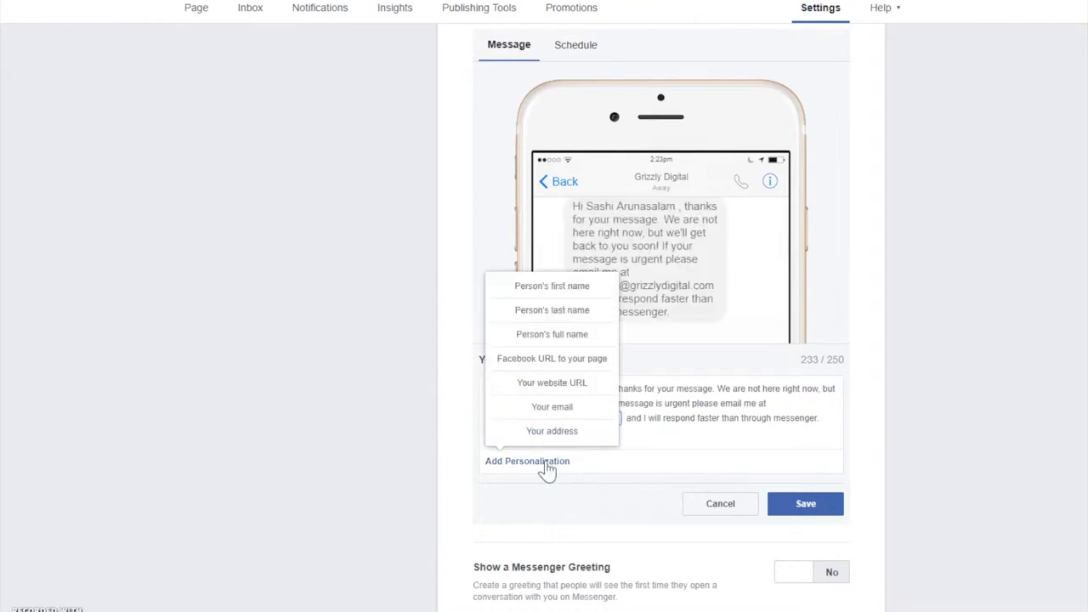
{"action": "left_click", "coordinate": [825, 425]}
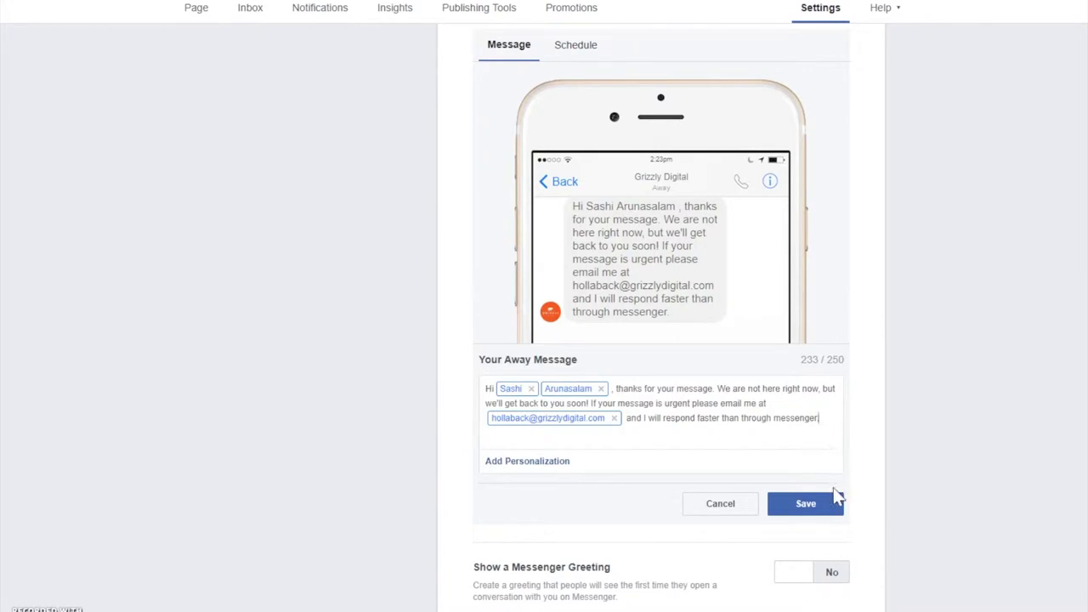
Save the away message, turn on the Messenger greeting, and append ', we are more than happy to help!'
{"action": "left_click", "coordinate": [816, 510]}
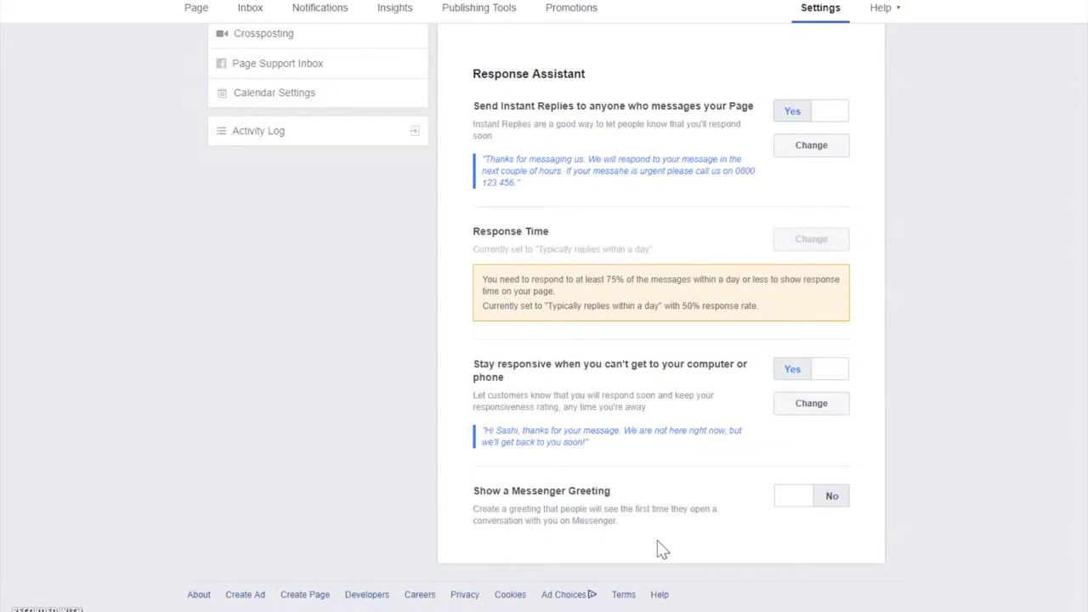
{"action": "left_click", "coordinate": [804, 505]}
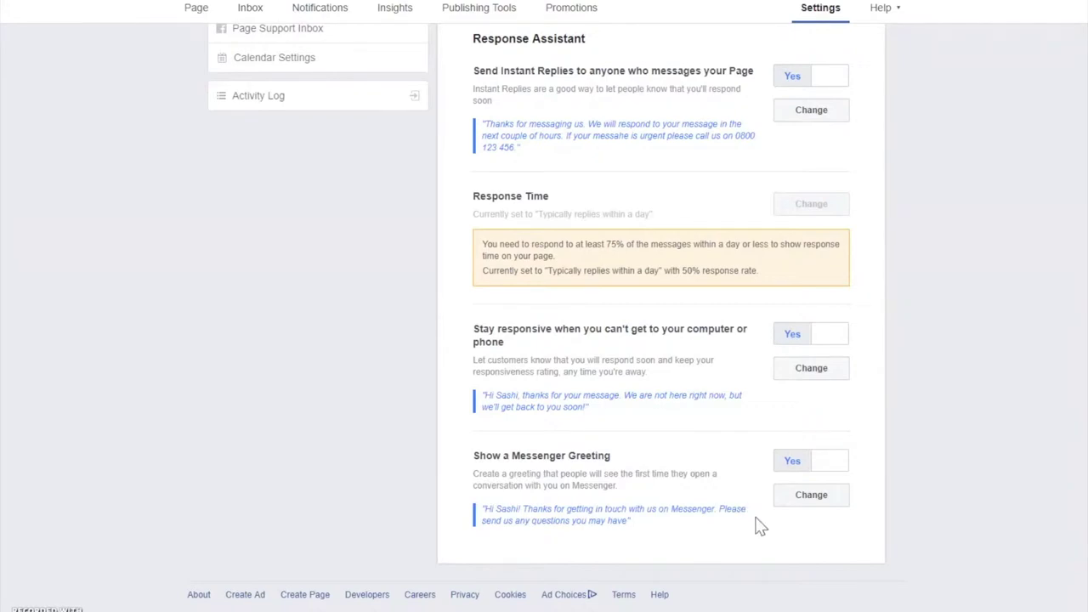
{"action": "left_click", "coordinate": [804, 500]}
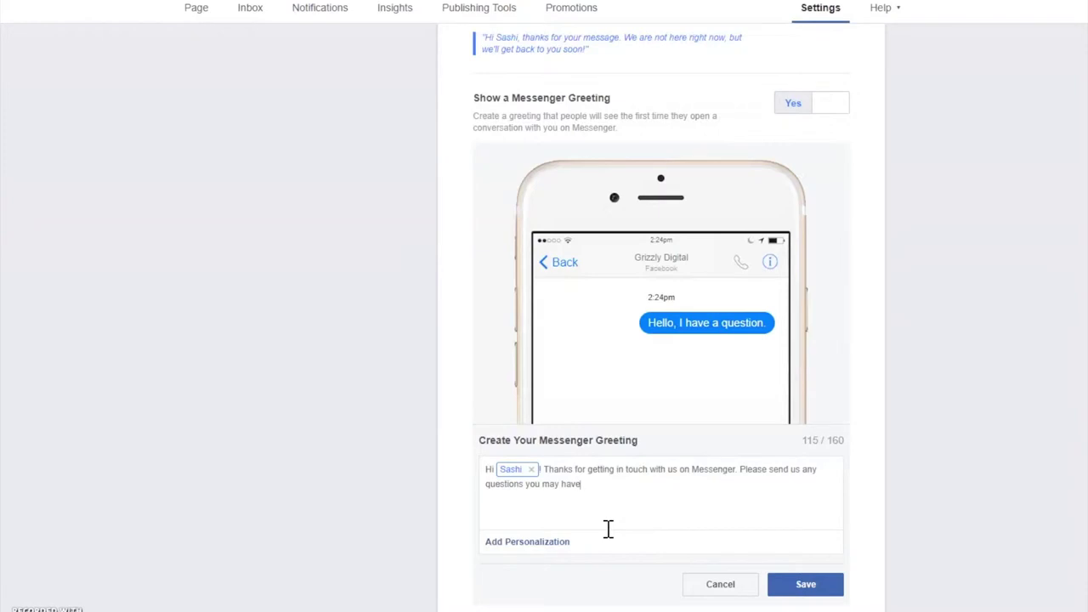
{"action": "type", "text": ", we are more than happy to help"}
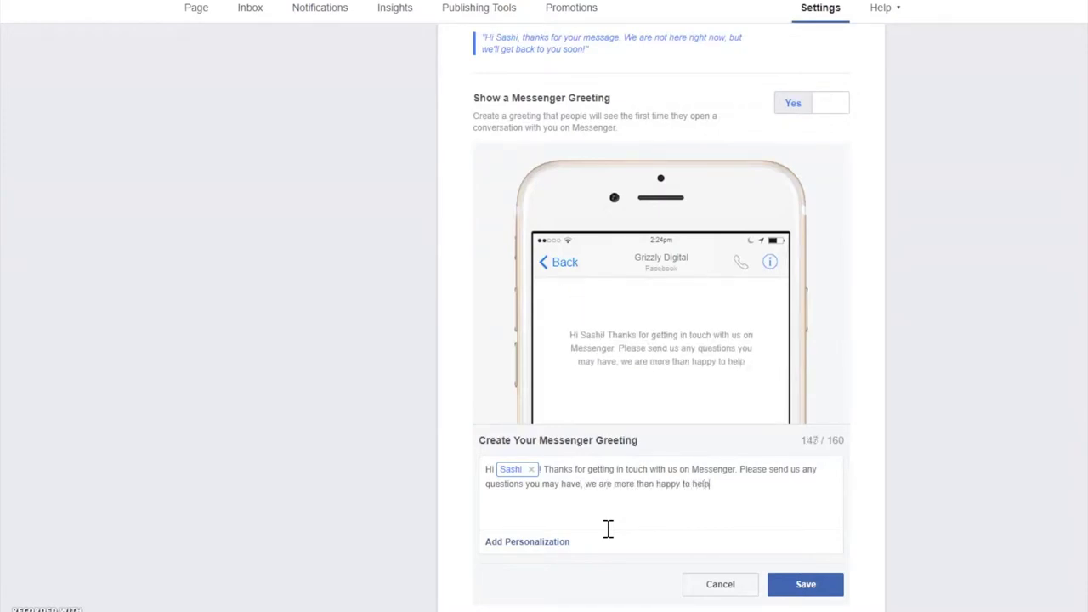
{"action": "type", "text": "!"}
{"action": "scroll", "coordinate": [607, 529], "scroll_direction": "down", "scroll_amount": 2}
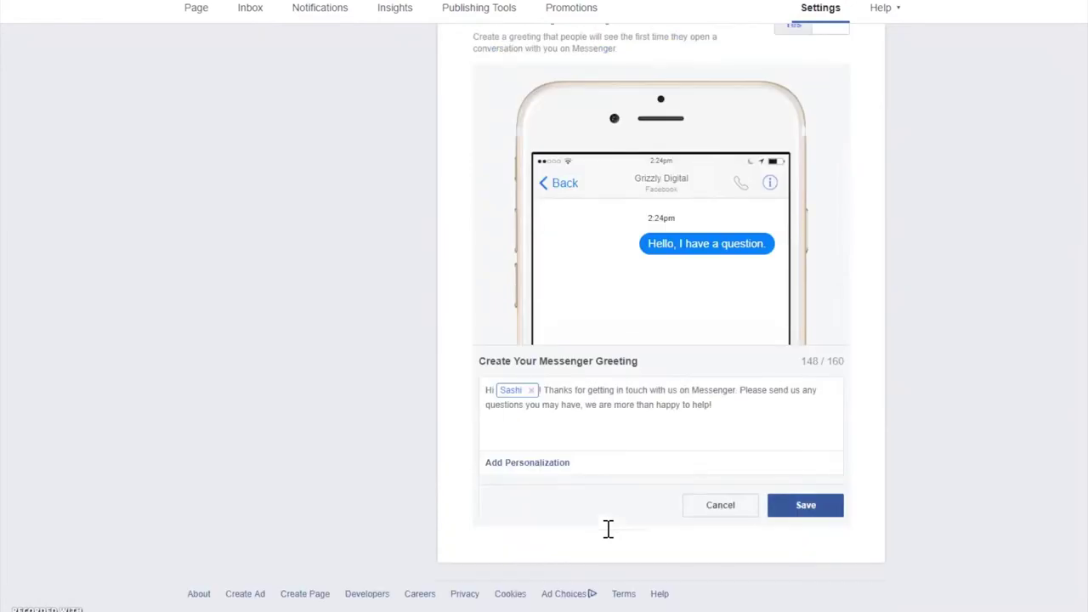
Save the revised Messenger greeting and scroll back to the top of Messaging Settings
{"action": "left_click", "coordinate": [808, 512]}
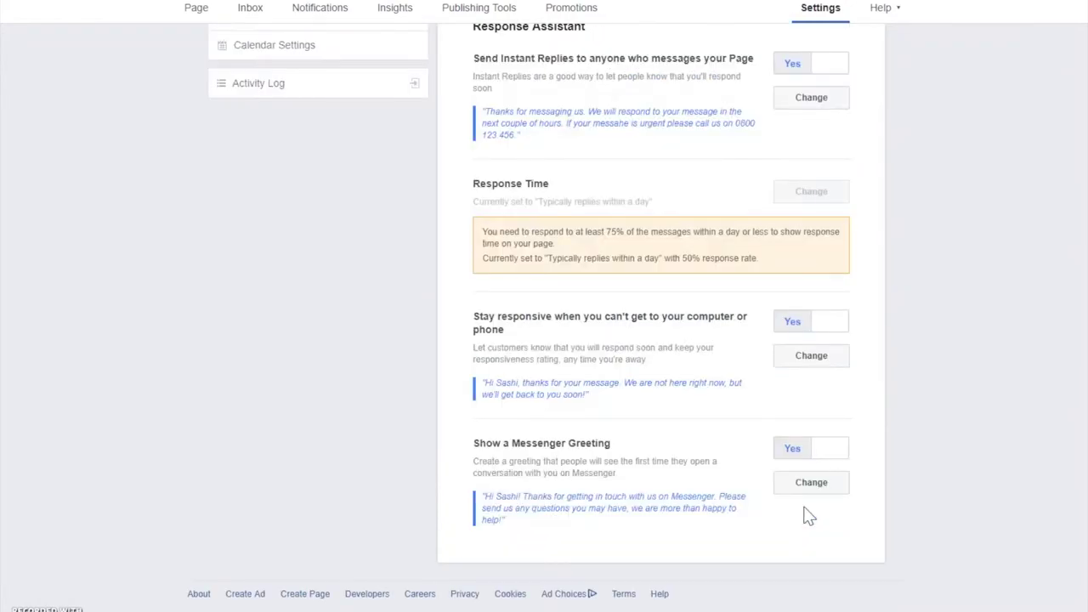
{"action": "scroll", "coordinate": [785, 522], "scroll_direction": "up", "scroll_amount": 5}
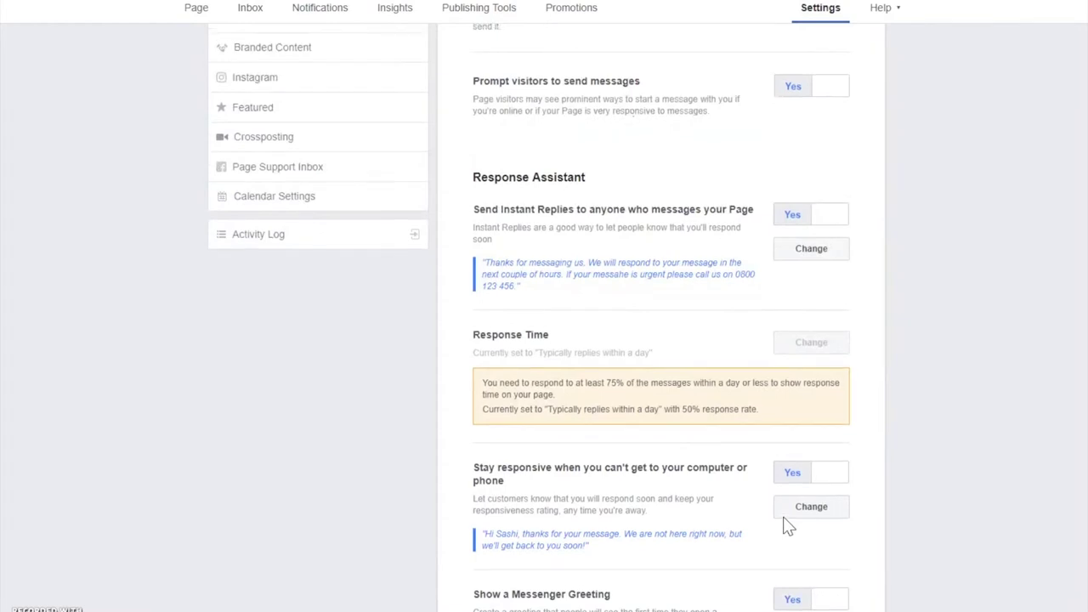
{"action": "scroll", "coordinate": [789, 527], "scroll_direction": "up", "scroll_amount": 1}
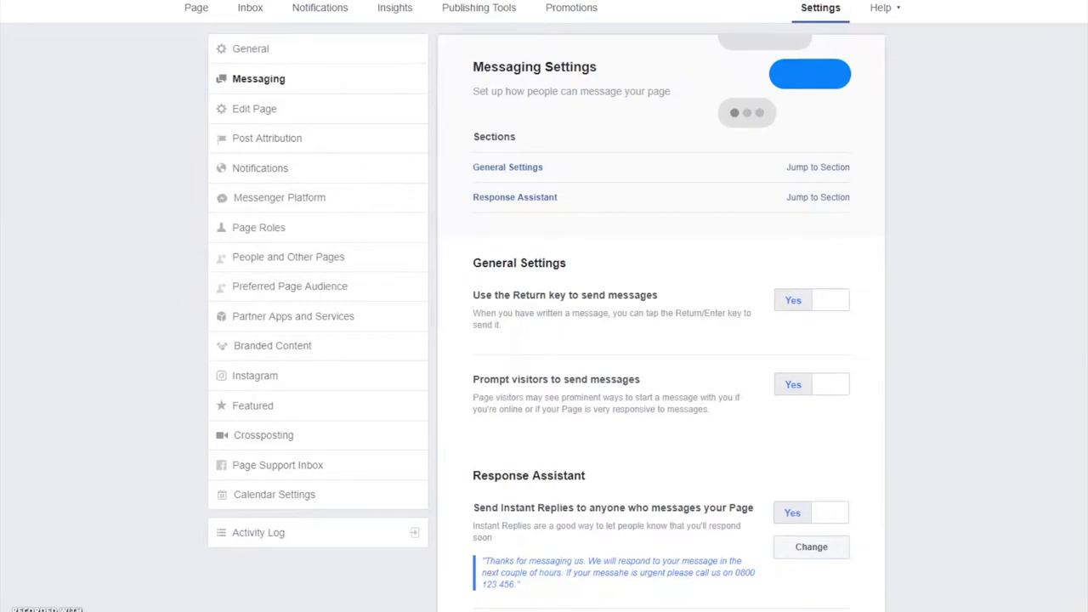
Open the Page Inbox, view its folders, Facebook and Instagram comments, then return to Messenger
{"action": "left_click", "coordinate": [252, 16]}
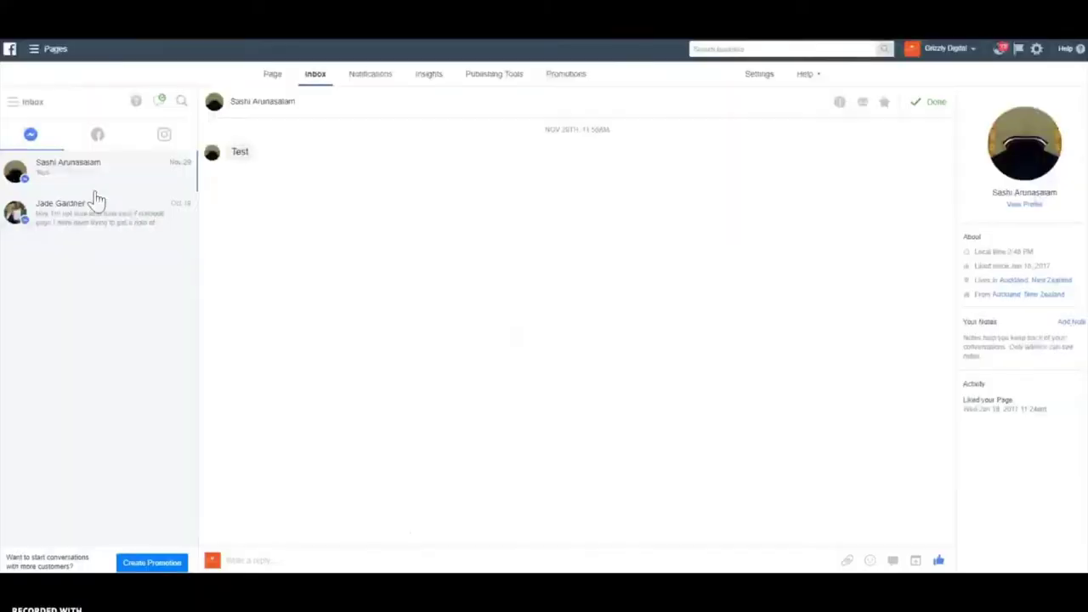
{"action": "left_click", "coordinate": [11, 105]}
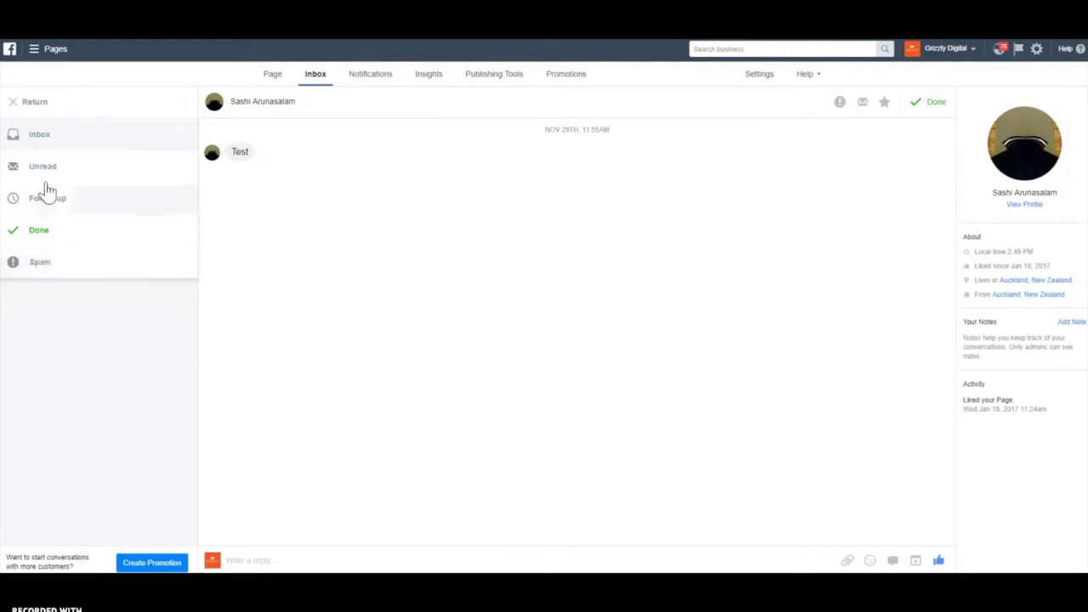
{"action": "left_click", "coordinate": [34, 103]}
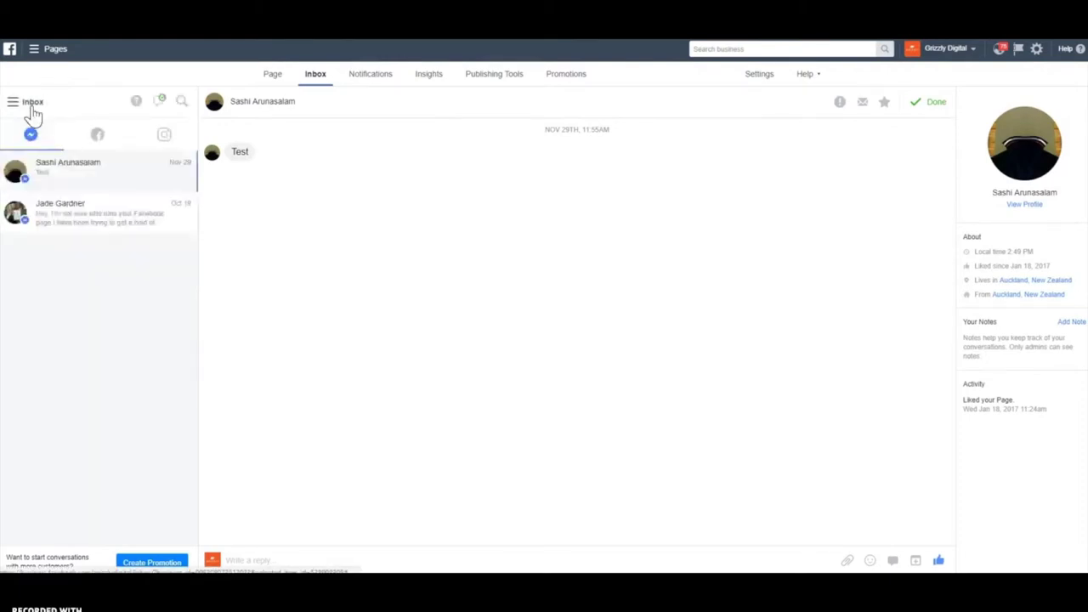
{"action": "left_click", "coordinate": [97, 139]}
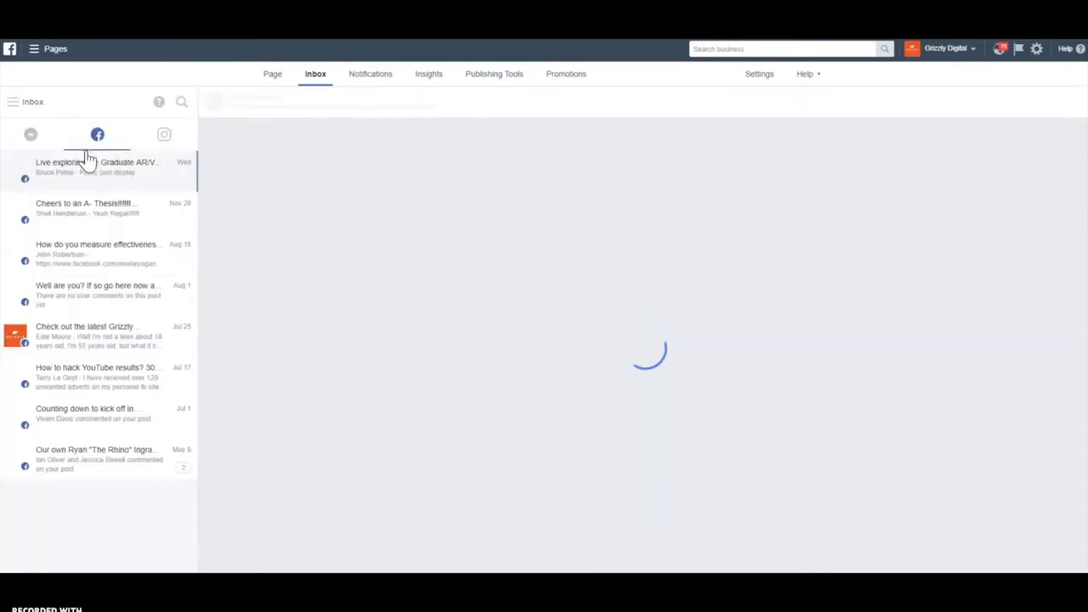
{"action": "left_click", "coordinate": [164, 141]}
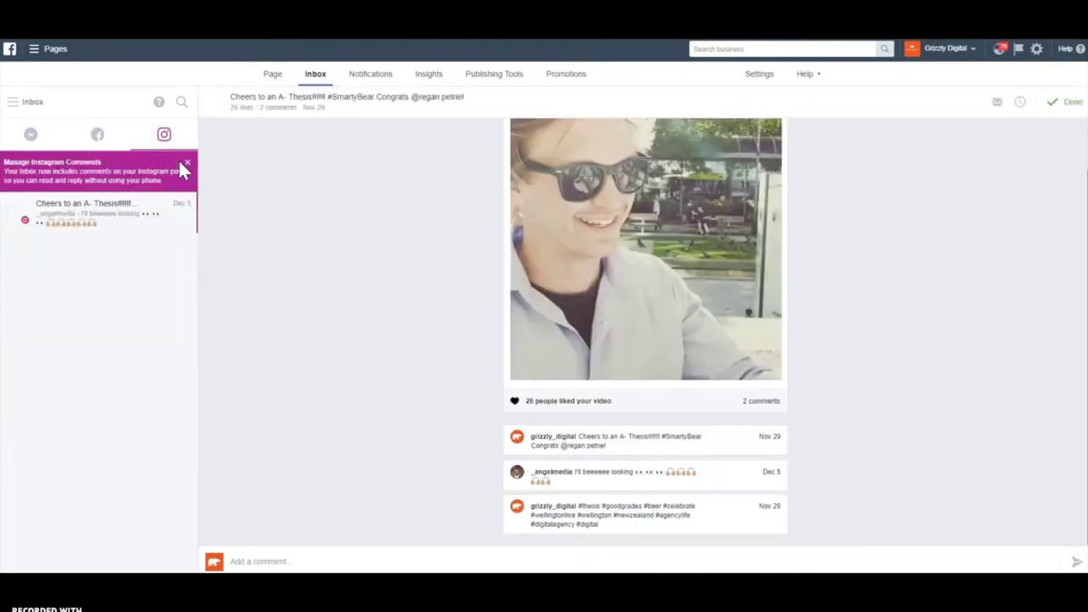
{"action": "left_click", "coordinate": [34, 136]}
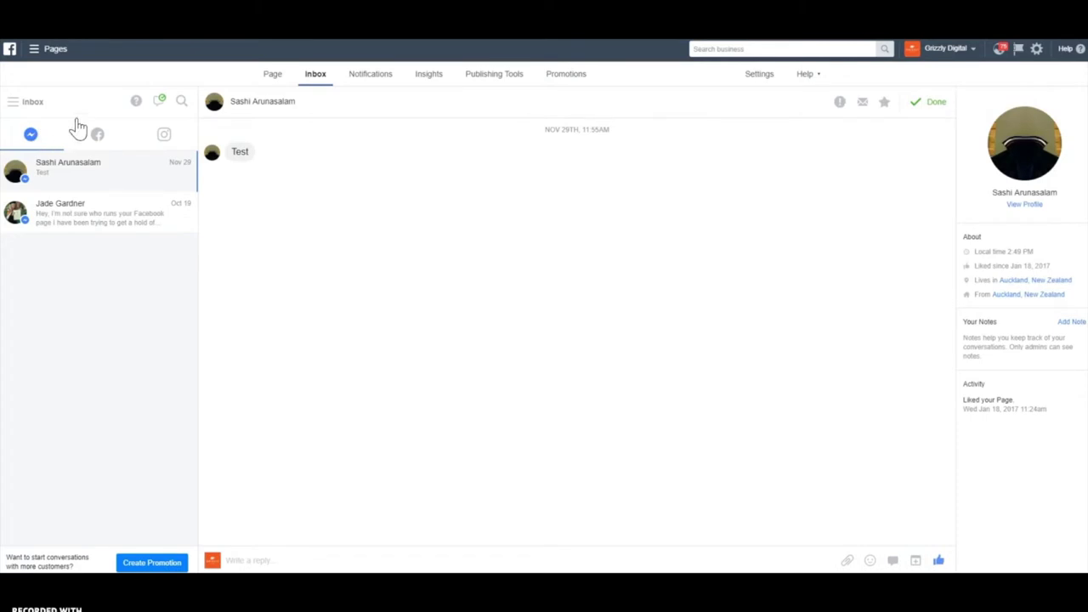
Check the availability status without changing it, then type 'this is a common response' as the reply
{"action": "left_click", "coordinate": [159, 107]}
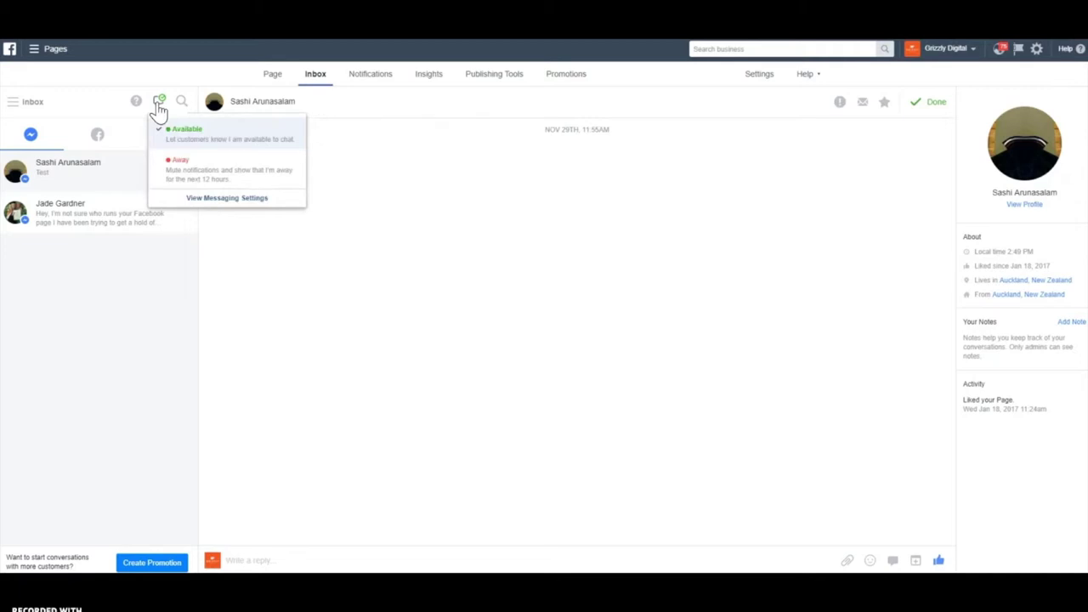
{"action": "left_click", "coordinate": [159, 107]}
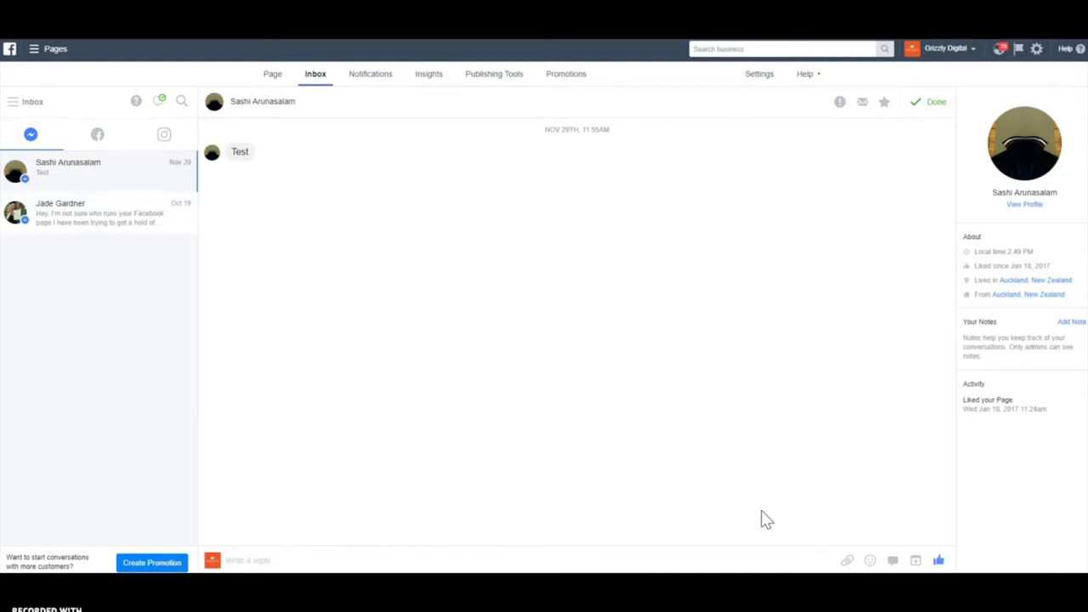
{"action": "type", "text": "this is a com"}
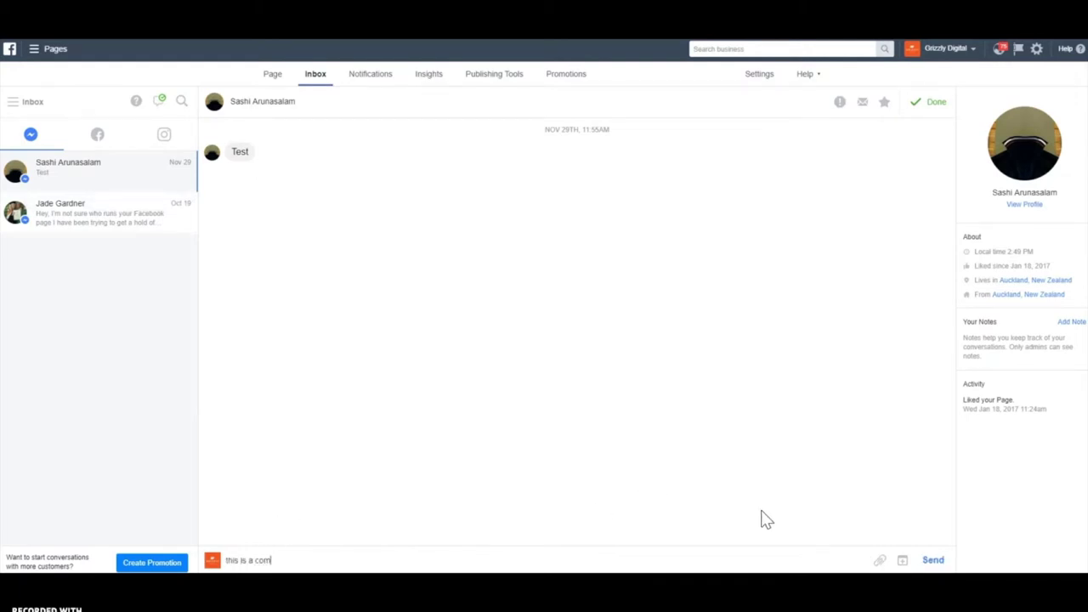
{"action": "type", "text": "mon response"}
Cancel the appointment dialog without creating one and delete the drafted reply text
{"action": "left_click", "coordinate": [903, 561]}
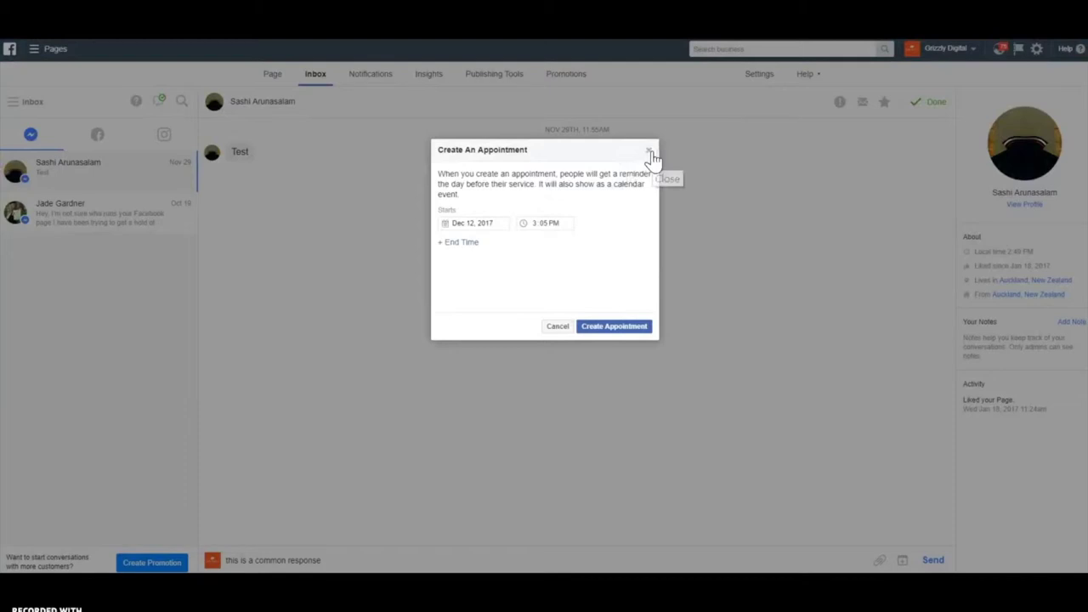
{"action": "left_click", "coordinate": [650, 153]}
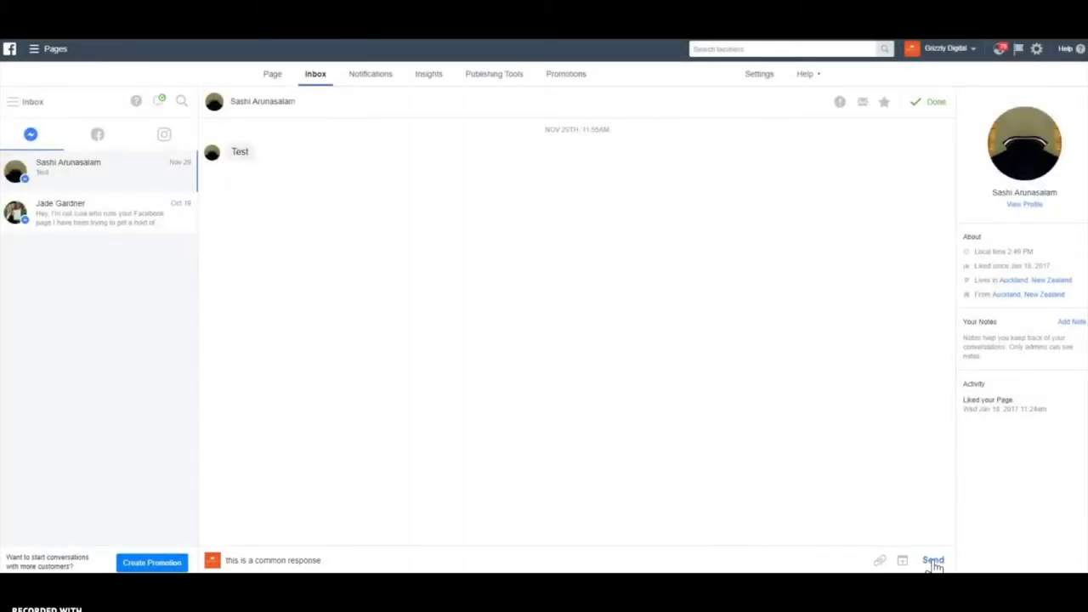
{"action": "left_click_drag", "start_coordinate": [340, 561], "coordinate": [225, 562]}
{"action": "key", "text": "BackSpace"}
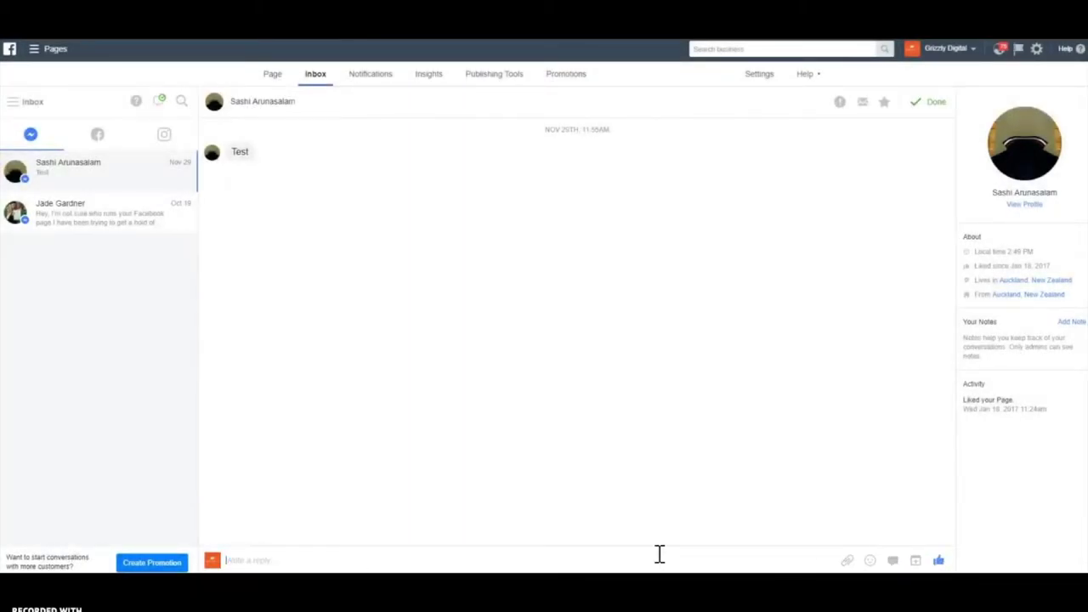
Start a new saved reply titled 'Contact Hours'
{"action": "left_click", "coordinate": [893, 561]}
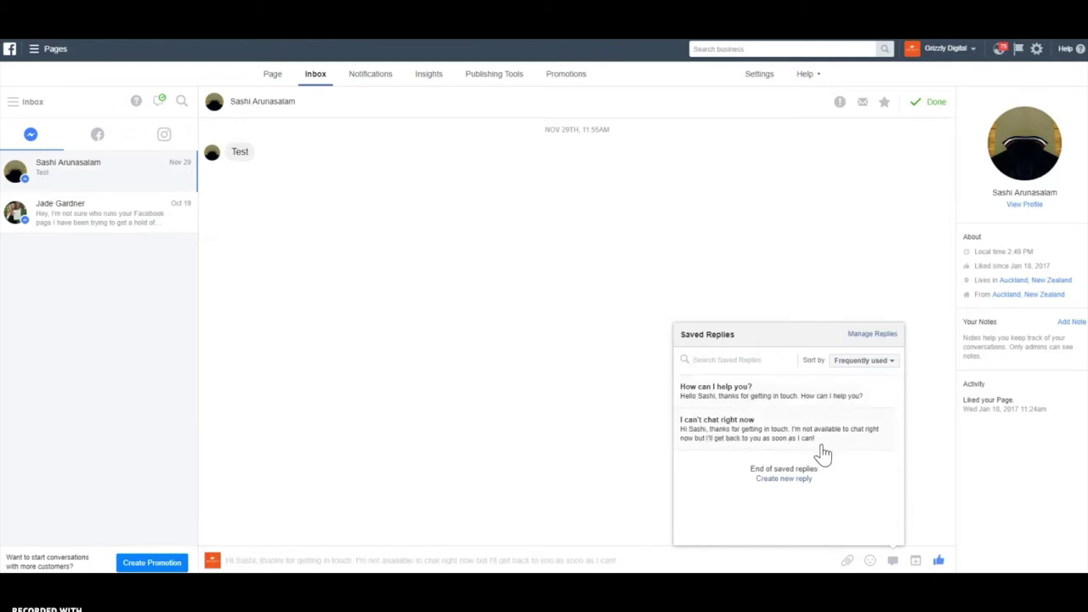
{"action": "left_click", "coordinate": [786, 481]}
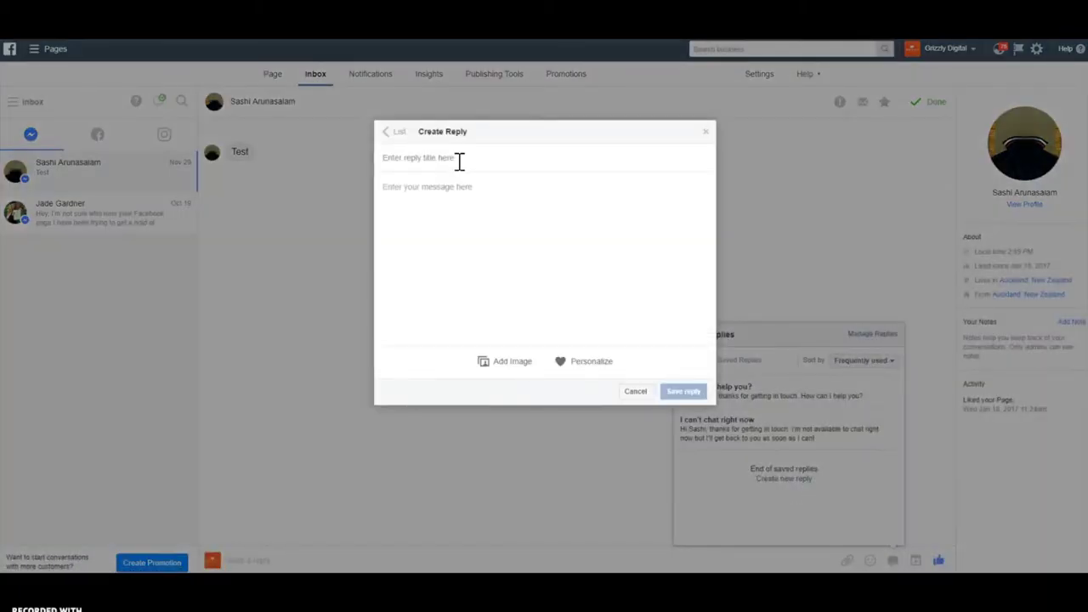
{"action": "type", "text": "Contact Hours"}
{"action": "key", "text": "Tab"}
Begin the message 'Hi' plus recipient's last name, stating hours Monday to Friday 8 30AM to 5PM
{"action": "type", "text": "Hi"}
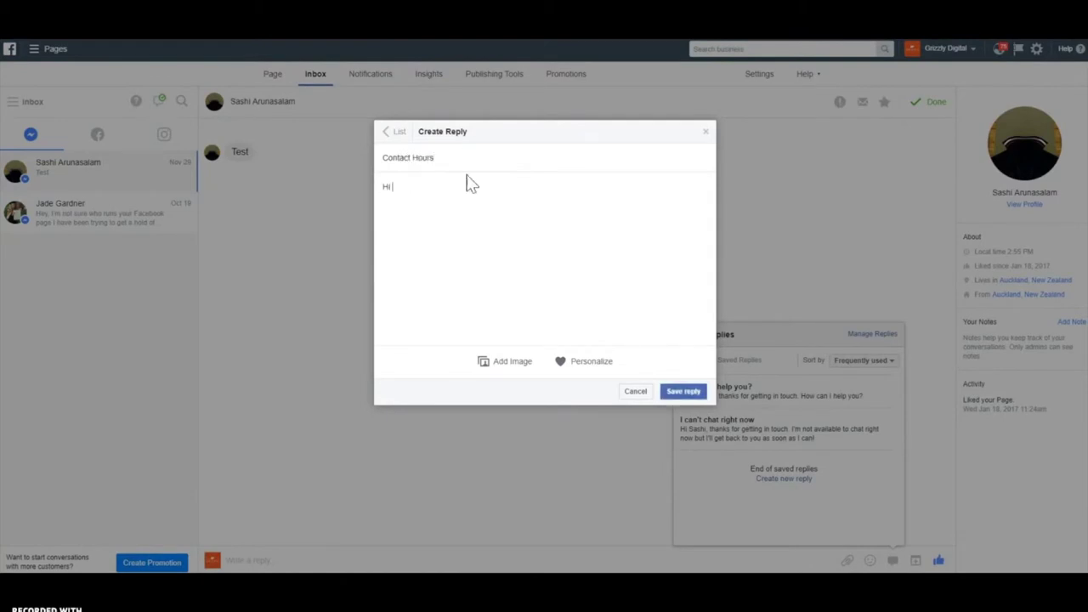
{"action": "left_click", "coordinate": [592, 361]}
{"action": "left_click", "coordinate": [445, 184]}
{"action": "type", "text": "Thank you f"}
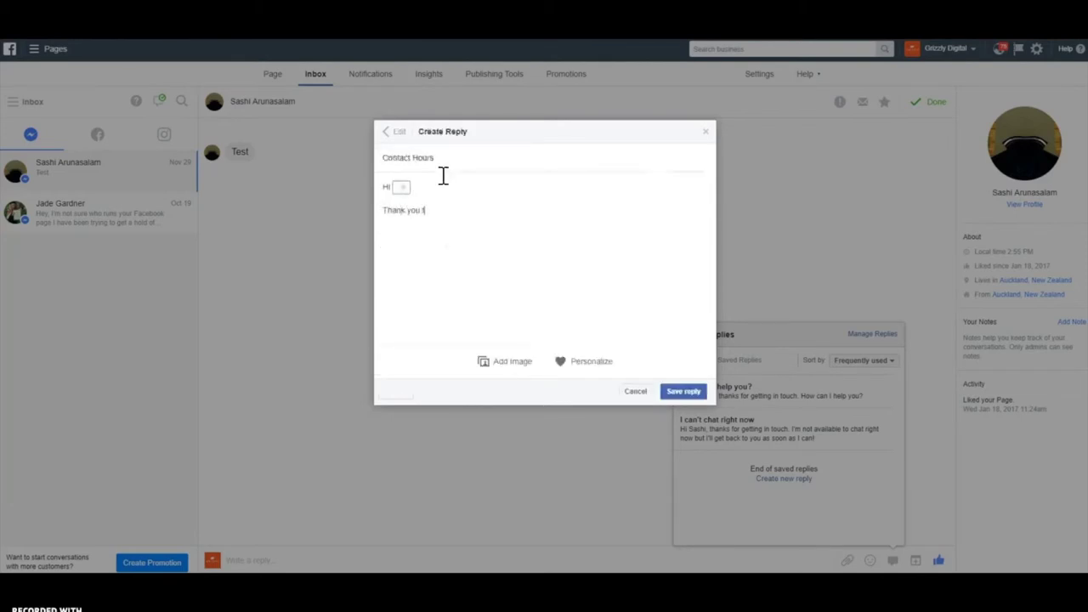
{"action": "type", "text": "or your message abo"}
{"action": "type", "text": "ou"}
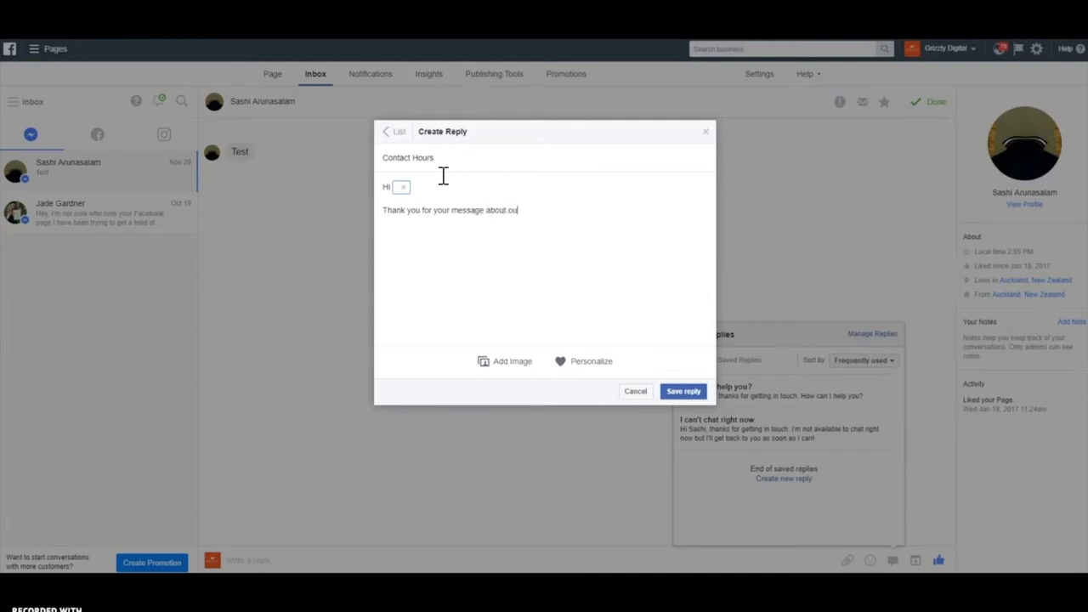
{"action": "type", "text": "r opening hours. . We are open Mond"}
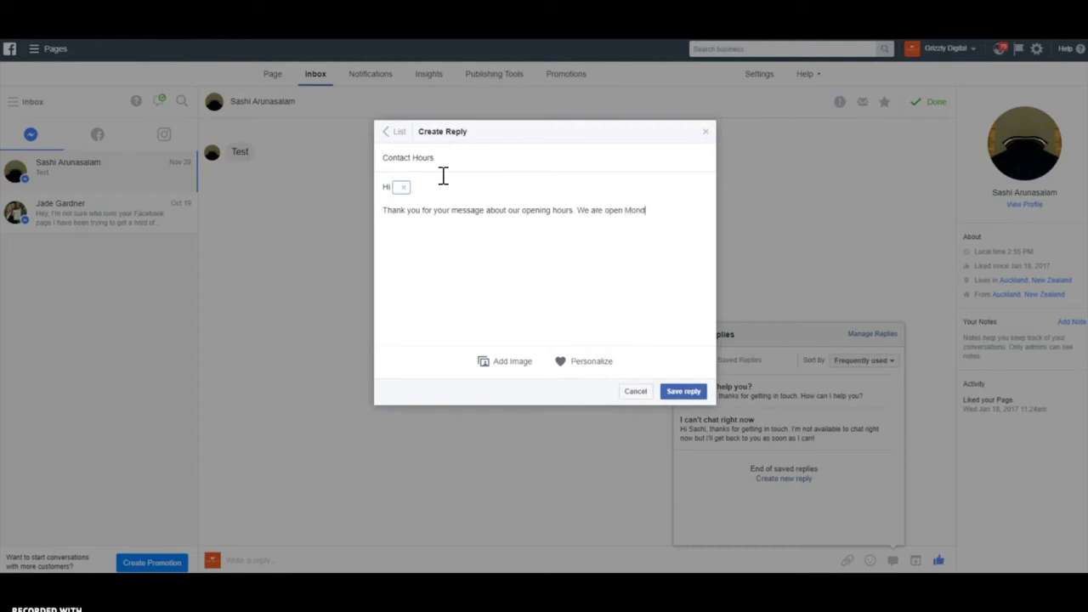
{"action": "type", "text": "ay to Friday at 8 30AM to 5PM"}
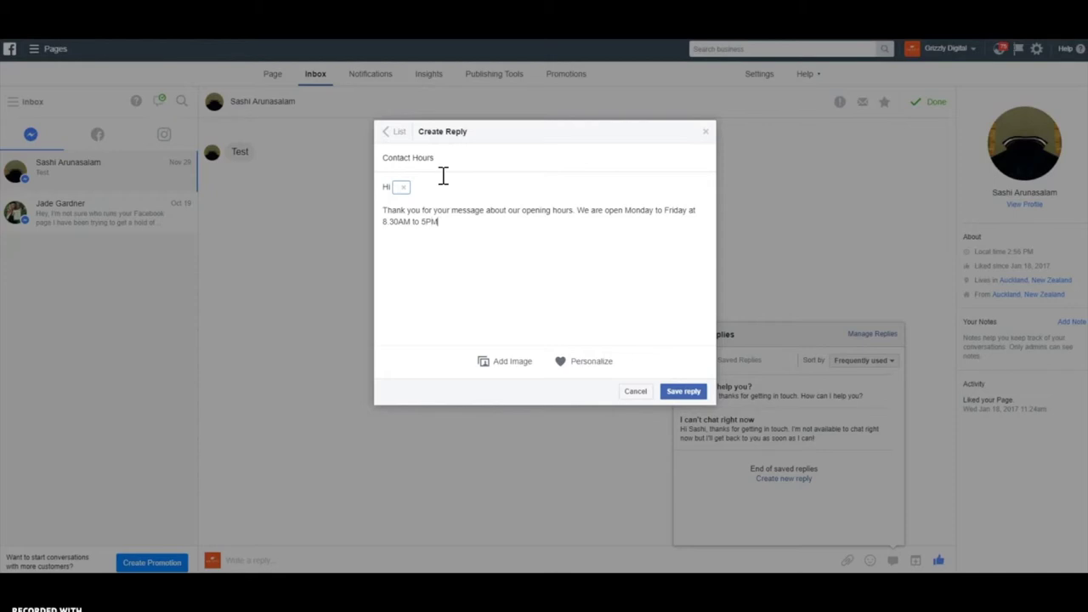
{"action": "type", "text": ". You awe"}
Add the invitation to book a consultant appointment, correcting typos, ending with 'Please go to'
{"action": "key", "text": "BackSpace"}
{"action": "key", "text": "BackSpace"}
{"action": "type", "text": "re welcome to book an appointment "}
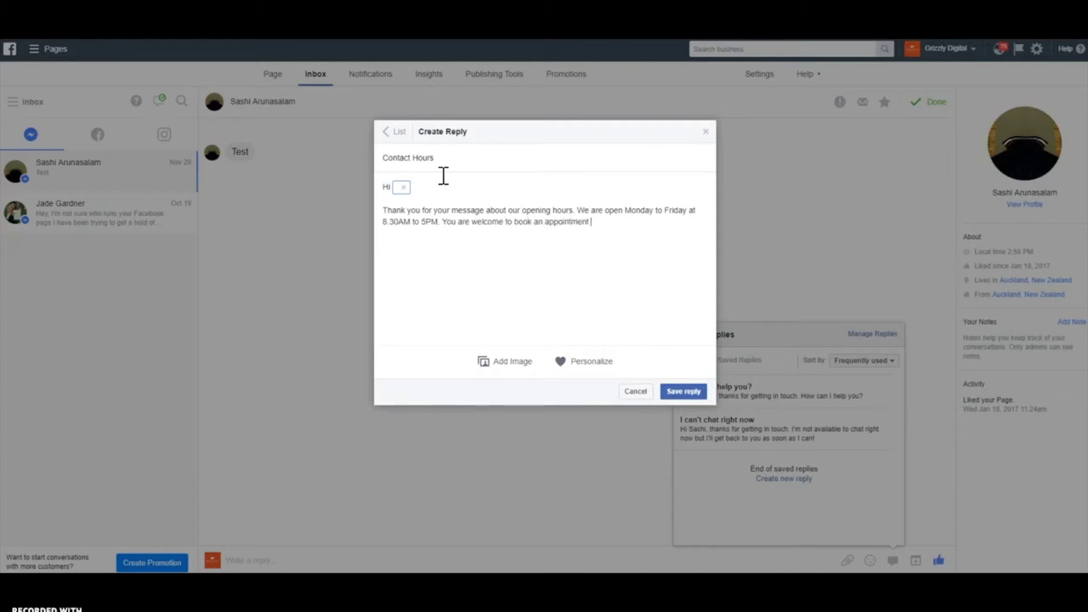
{"action": "type", "text": "with one of our consultatn"}
{"action": "key", "text": "BackSpace"}
{"action": "key", "text": "BackSpace"}
{"action": "type", "text": "nts at a t"}
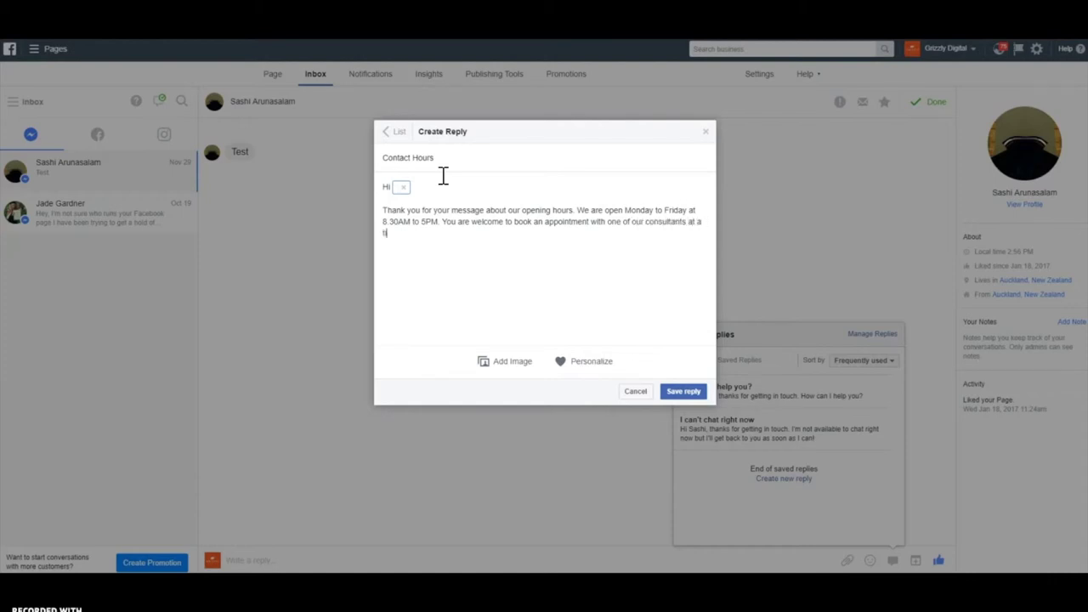
{"action": "type", "text": "ime that suits you however. Please"}
{"action": "key", "text": "BackSpace"}
{"action": "key", "text": "BackSpace"}
{"action": "key", "text": "BackSpace"}
{"action": "key", "text": "BackSpace"}
{"action": "key", "text": "BackSpace"}
{"action": "type", "text": "lease go to"}
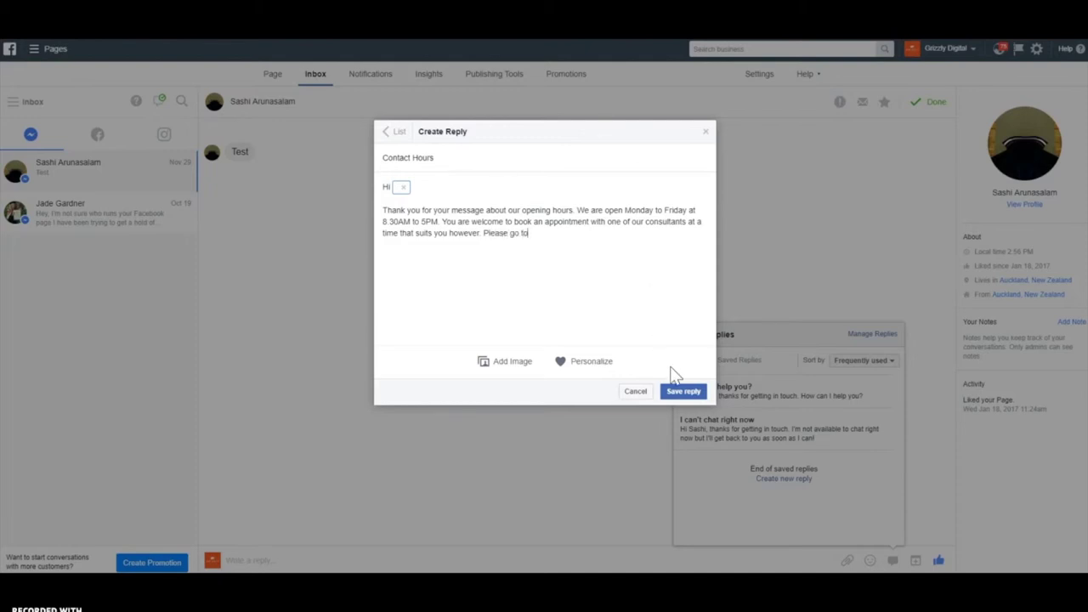
Insert the website URL field followed by 'and make an appointment using the calendar function'
{"action": "left_click", "coordinate": [589, 363]}
{"action": "left_click", "coordinate": [433, 336]}
{"action": "type", "text": "and make an appointment using th"}
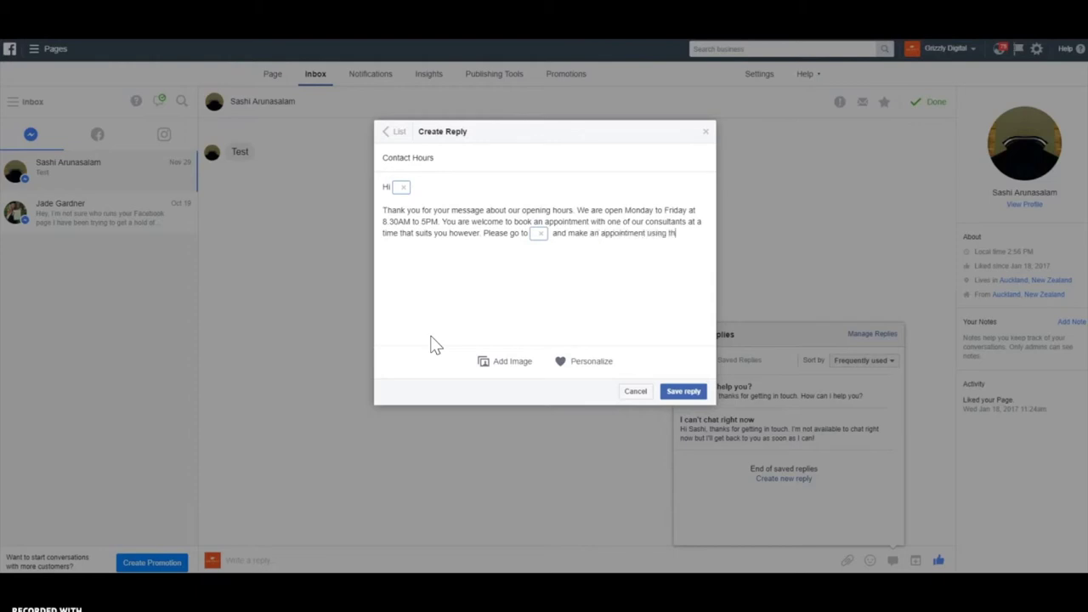
{"action": "type", "text": "e calendar function."}
Add a 'Cheers' sign-off with the admin's name field and save the Contact Hours reply
{"action": "left_click", "coordinate": [587, 362]}
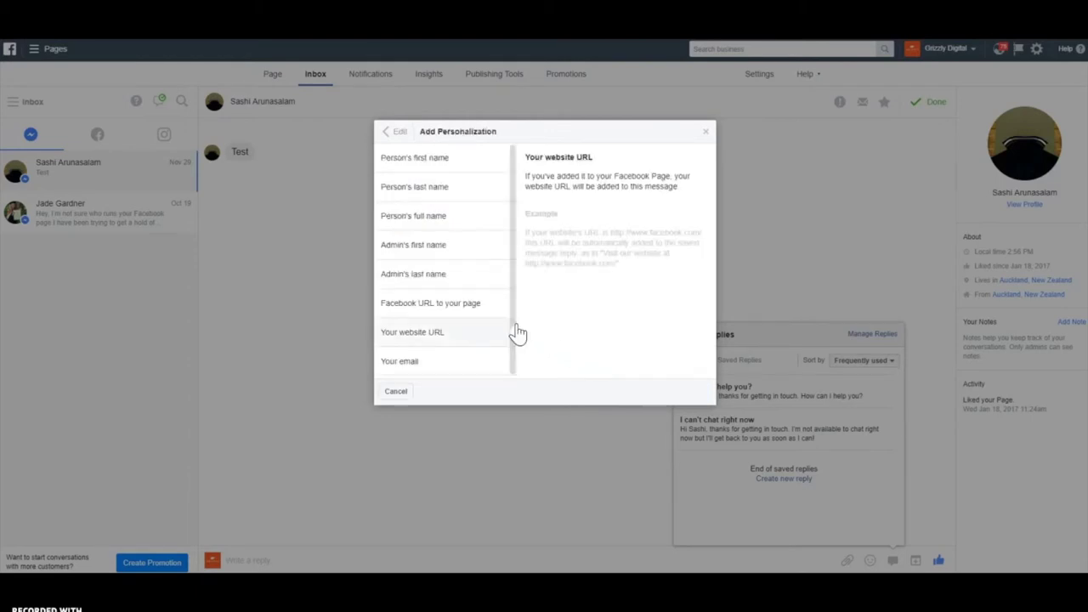
{"action": "left_click", "coordinate": [451, 273]}
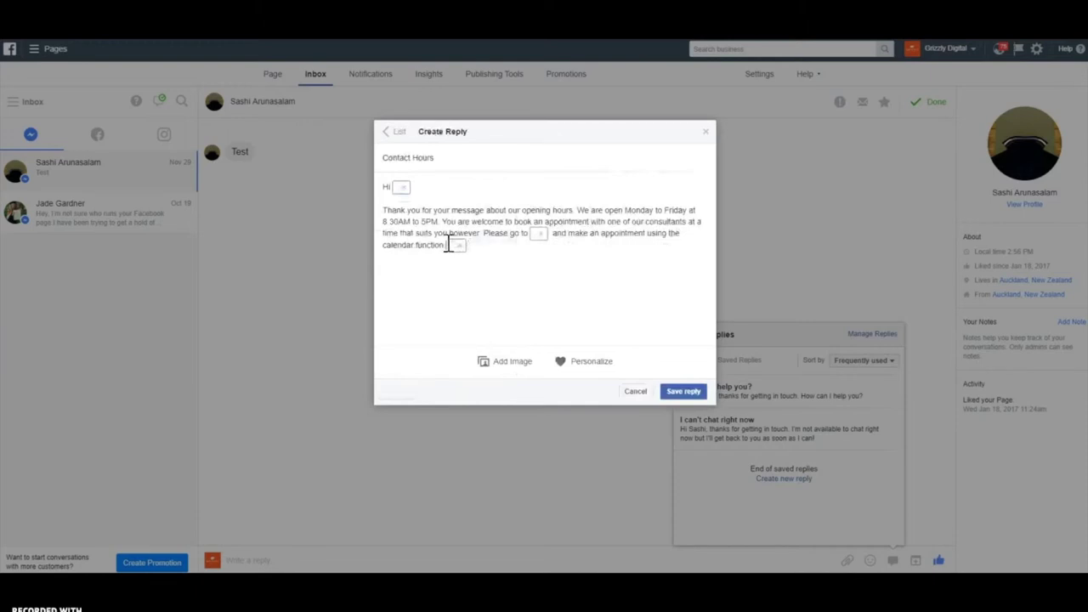
{"action": "key", "text": "Return"}
{"action": "key", "text": "Return"}
{"action": "type", "text": "Cheers"}
{"action": "key", "text": "Return"}
{"action": "left_click", "coordinate": [680, 393]}
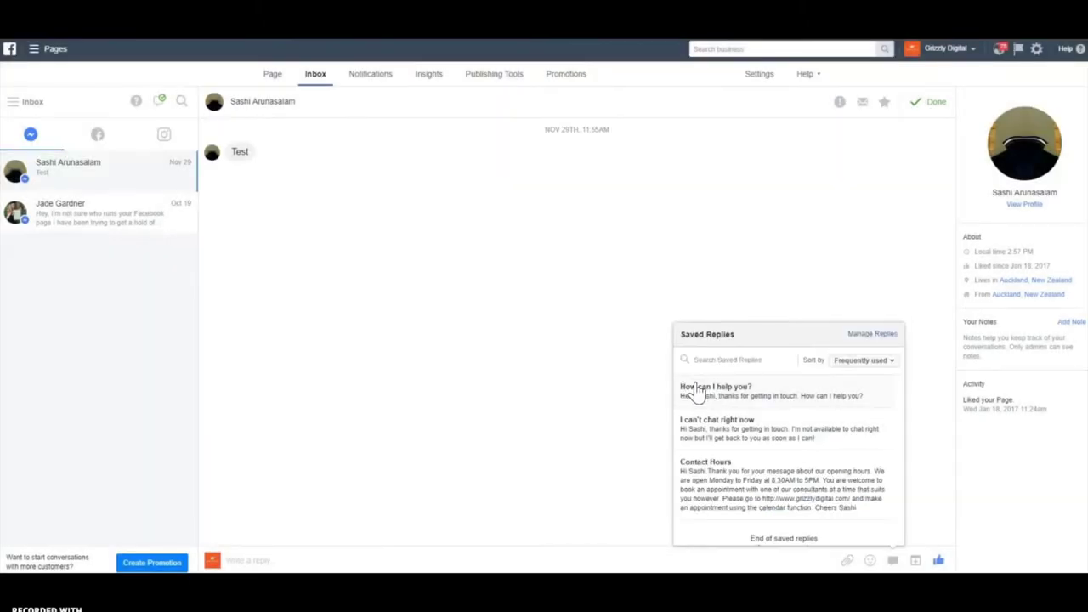
Insert the Contact Hours saved reply into the conversation and send it
{"action": "scroll", "coordinate": [753, 446], "scroll_direction": "down", "scroll_amount": 1}
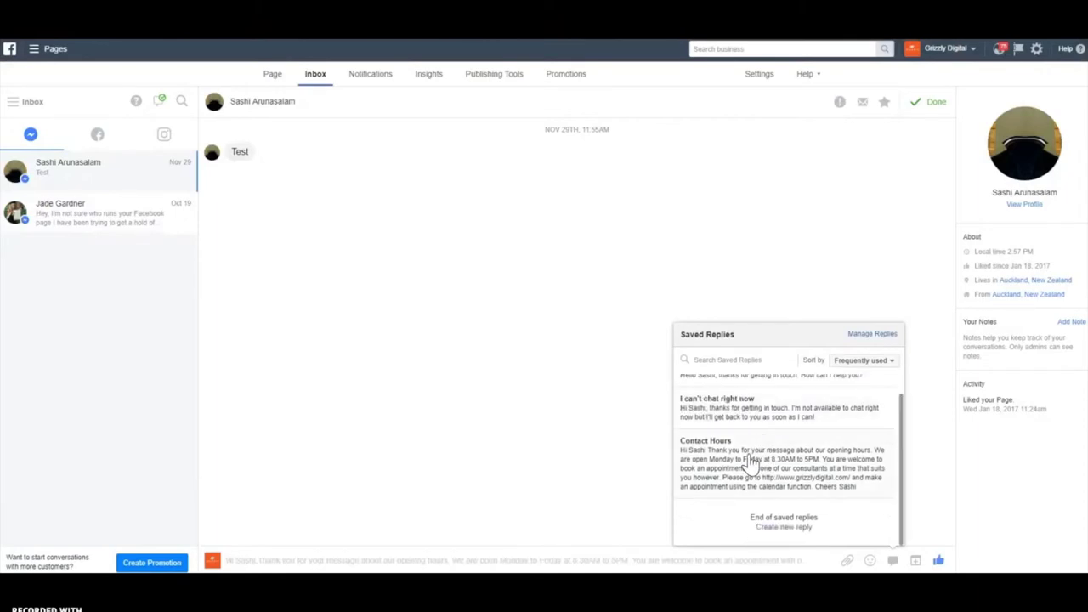
{"action": "left_click", "coordinate": [755, 462]}
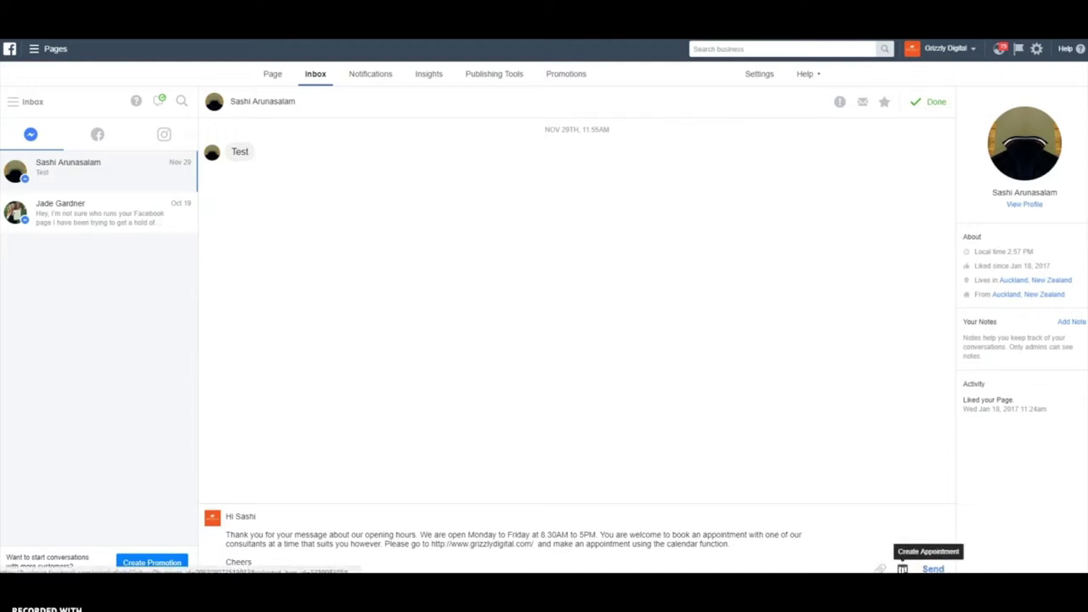
{"action": "left_click", "coordinate": [932, 569]}
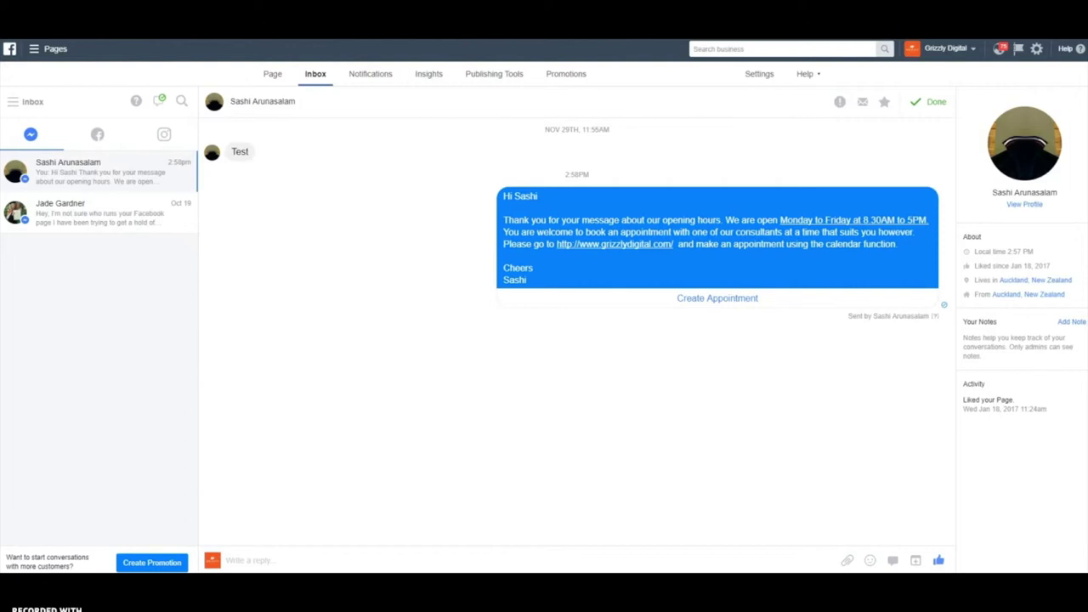
{"action": "left_click", "coordinate": [161, 104]}
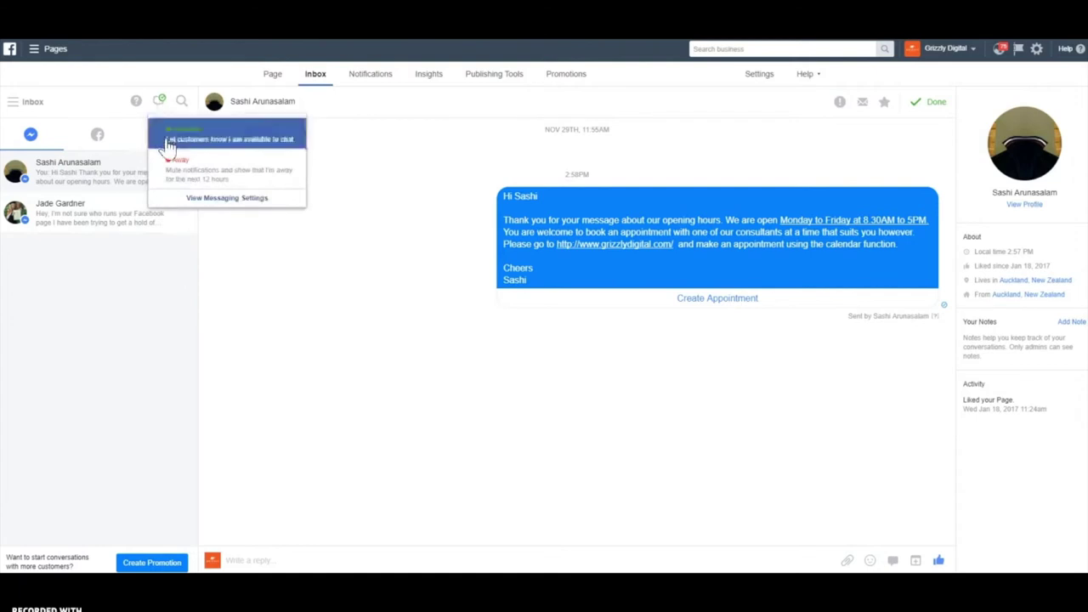
{"action": "left_click", "coordinate": [218, 206]}
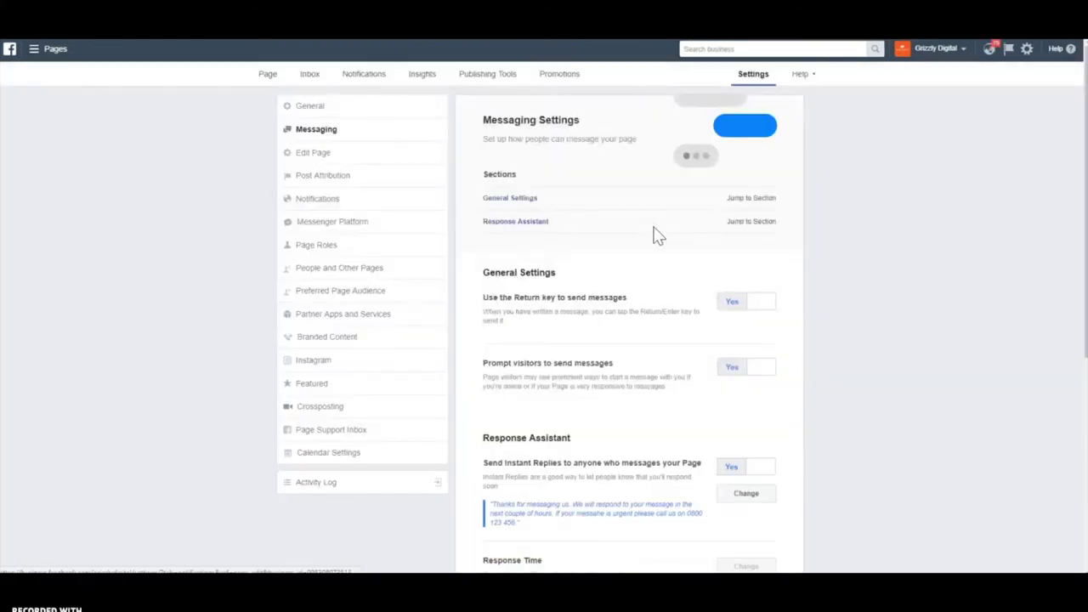
{"action": "scroll", "coordinate": [668, 244], "scroll_direction": "down", "scroll_amount": 3}
{"action": "scroll", "coordinate": [663, 248], "scroll_direction": "down", "scroll_amount": 2}
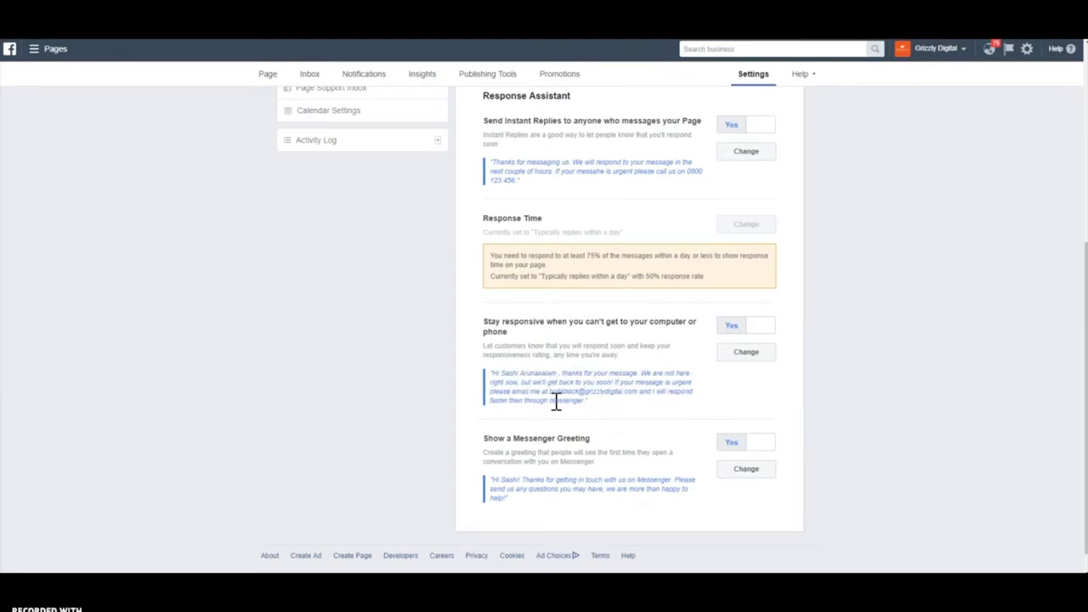
{"action": "scroll", "coordinate": [573, 402], "scroll_direction": "up", "scroll_amount": 4}
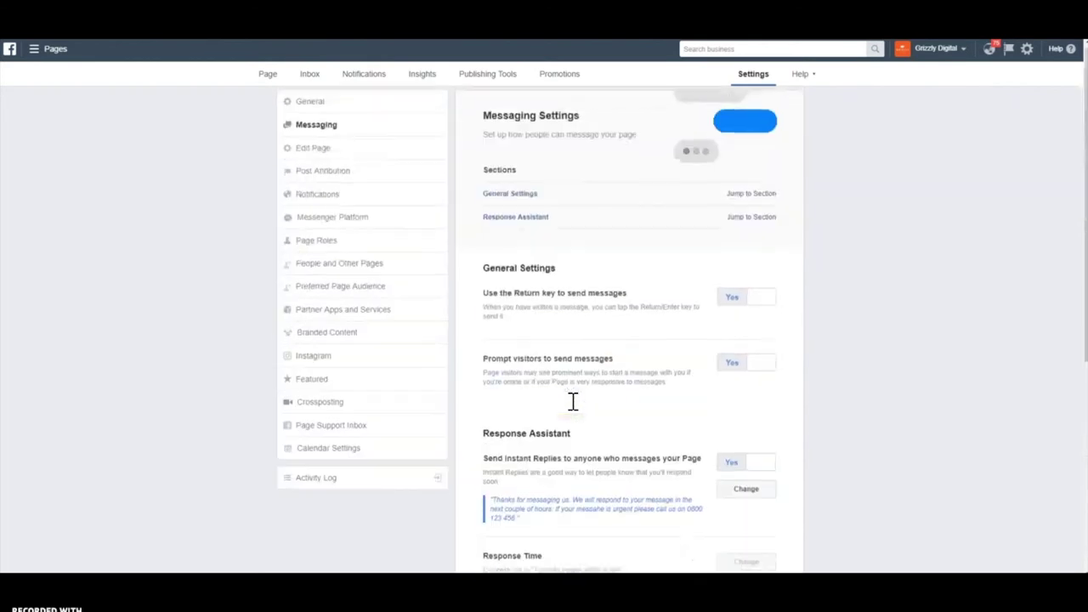
{"action": "left_click", "coordinate": [311, 76]}
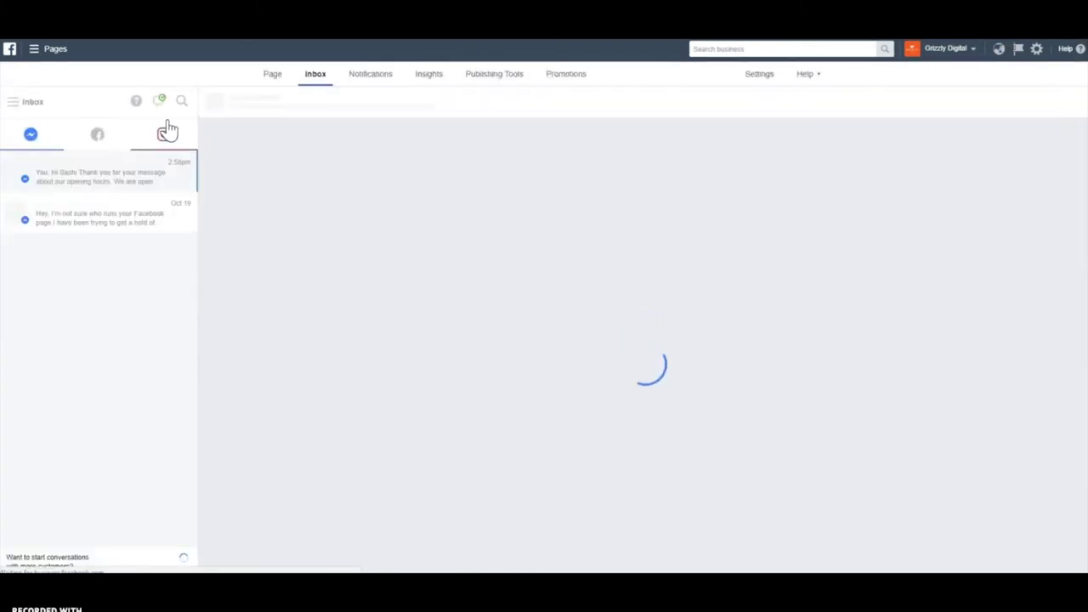
{"action": "left_click", "coordinate": [159, 102]}
{"action": "left_click", "coordinate": [180, 158]}
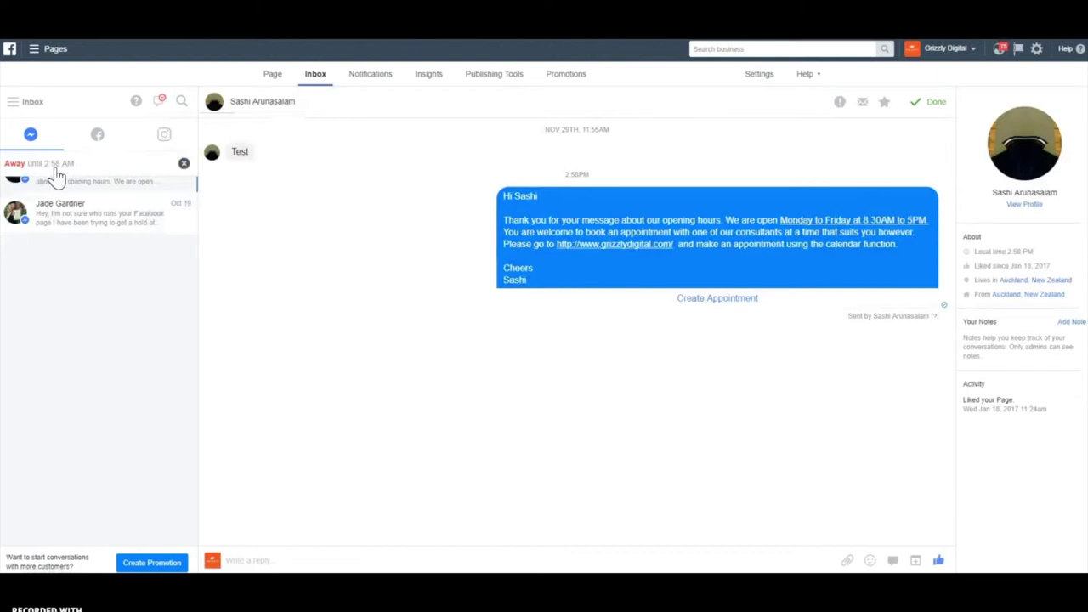
{"action": "left_click", "coordinate": [183, 164]}
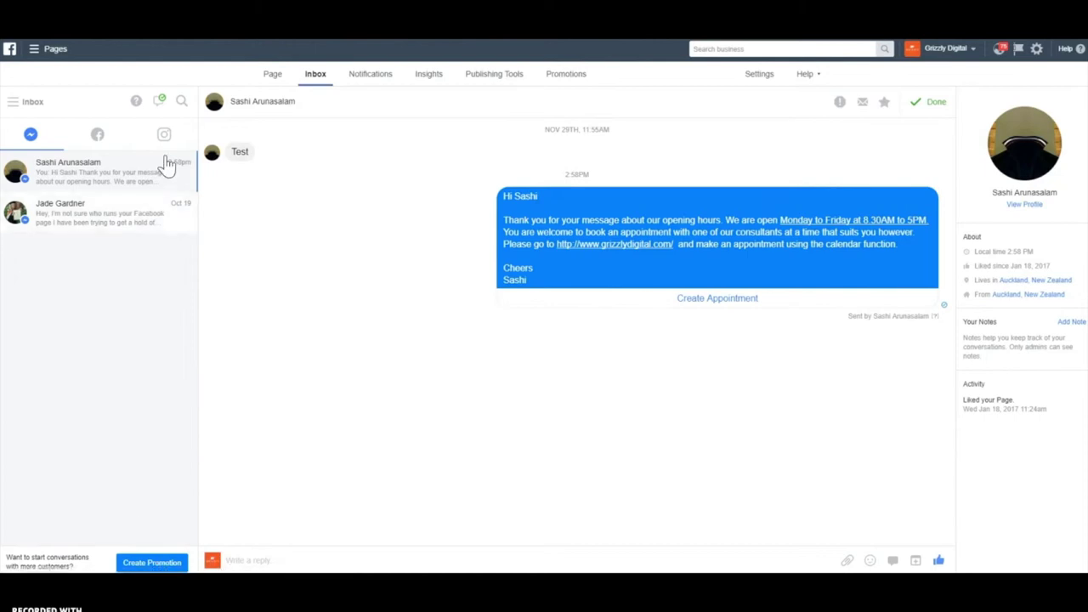
{"action": "left_click", "coordinate": [135, 102]}
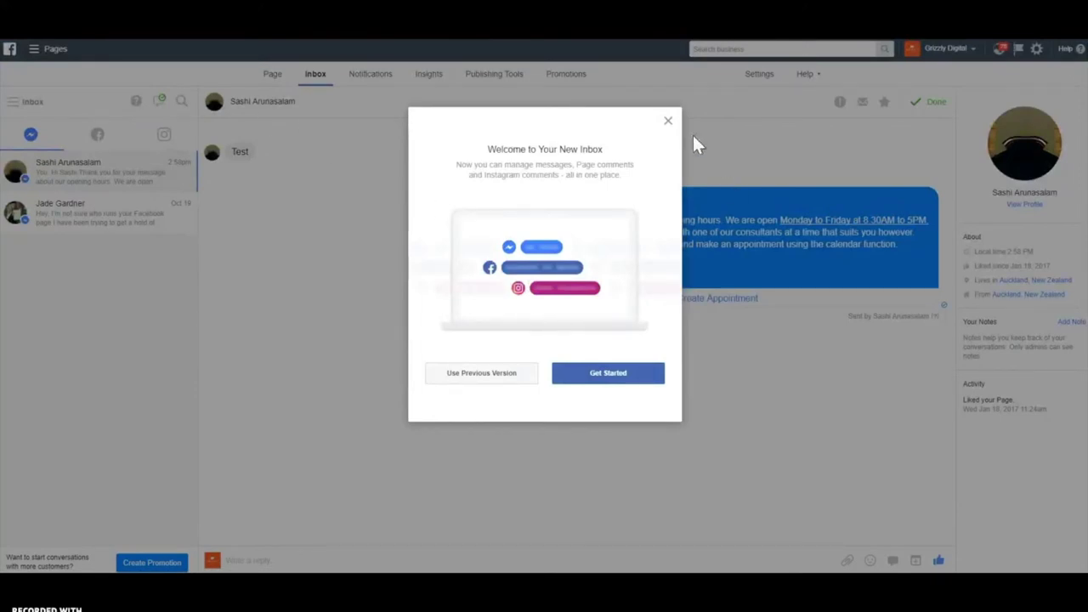
{"action": "left_click", "coordinate": [669, 123]}
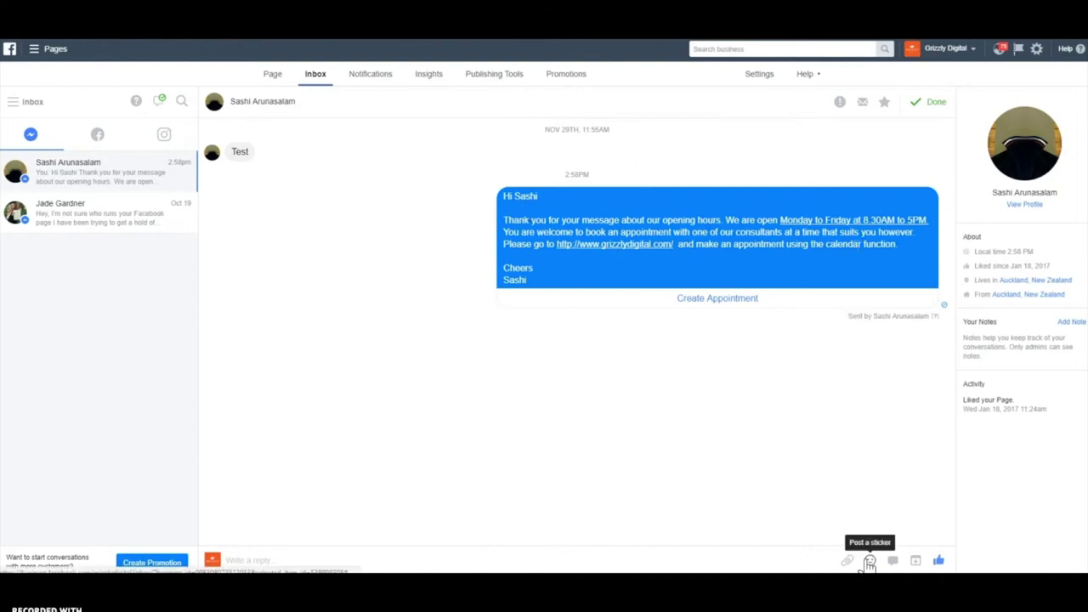
{"action": "left_click", "coordinate": [336, 563]}
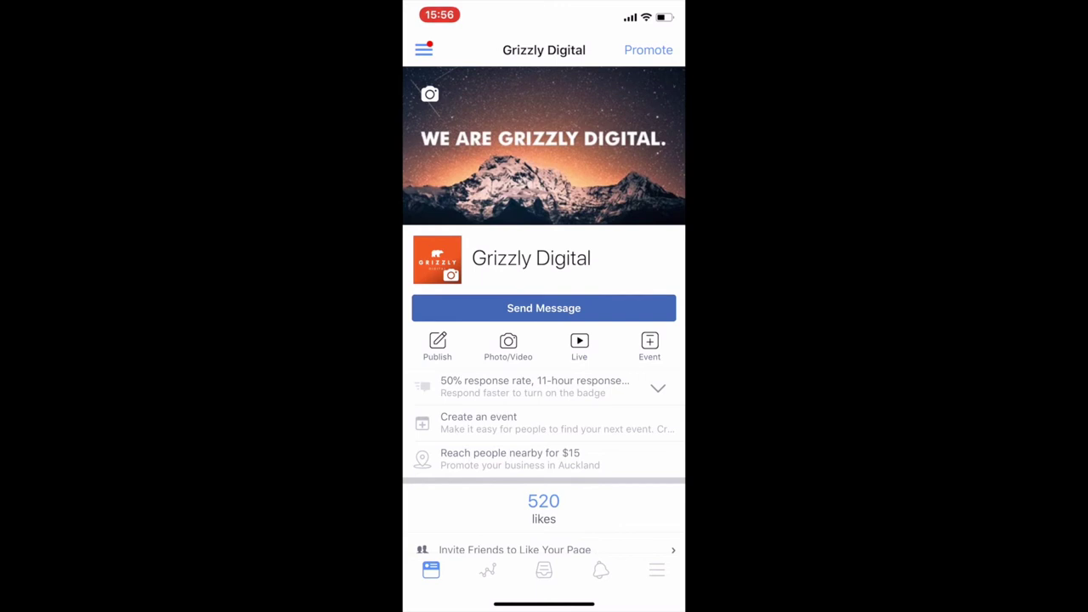
Open the Inbox from the Pages Manager app's bottom tab bar
{"action": "left_click", "coordinate": [544, 570]}
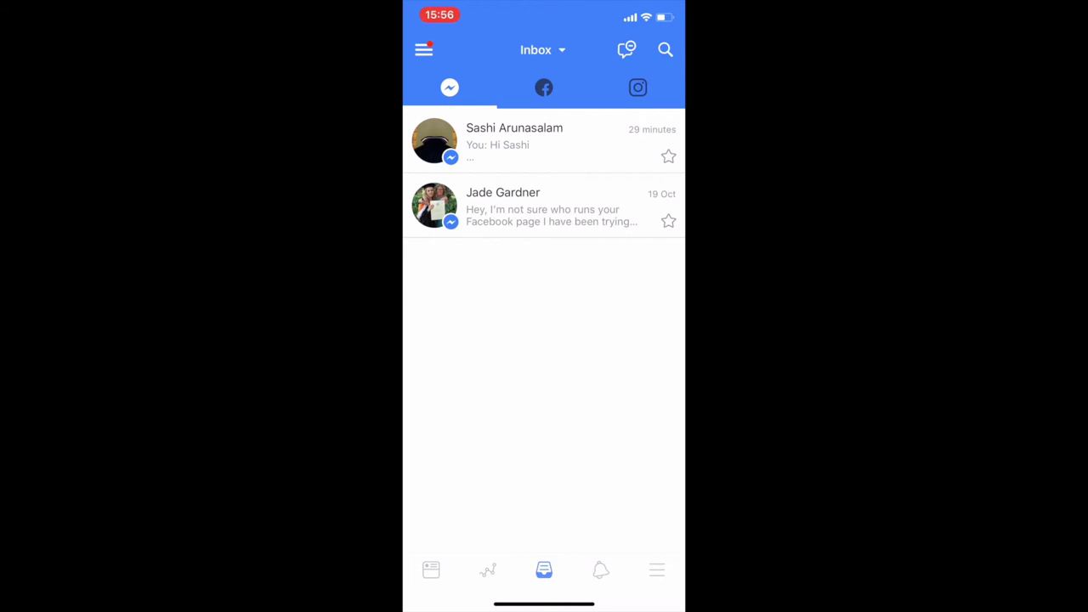
Open Messages from the More (≡) tab
{"action": "left_click", "coordinate": [657, 570]}
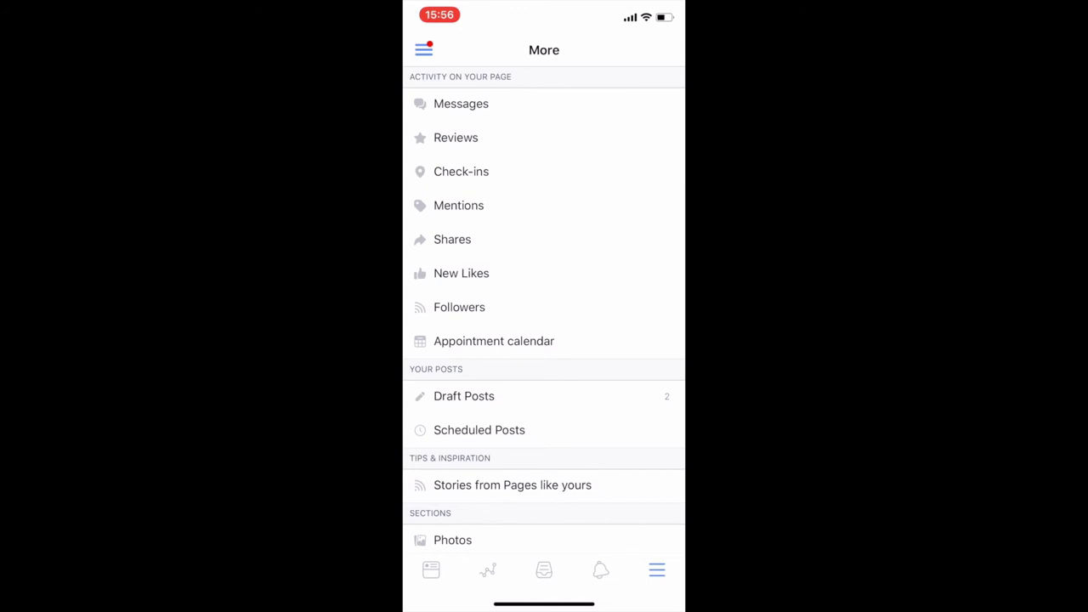
{"action": "left_click", "coordinate": [461, 104]}
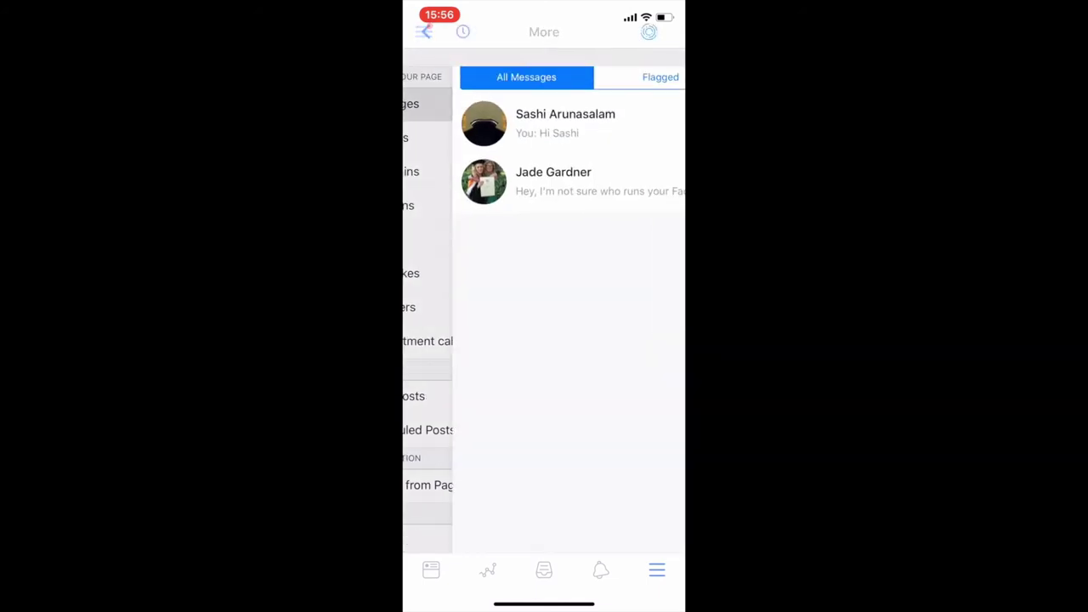